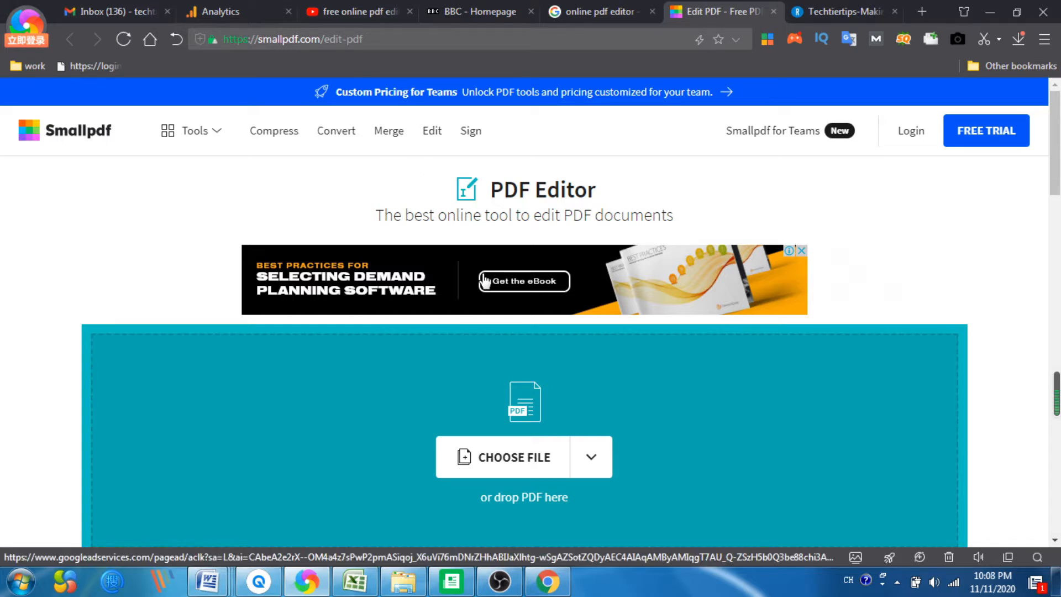
Step: Upload the 'pdf editor' file from the device into the PDF Editor
{"action": "scroll", "coordinate": [622, 283], "scroll_direction": "down", "scroll_amount": 3}
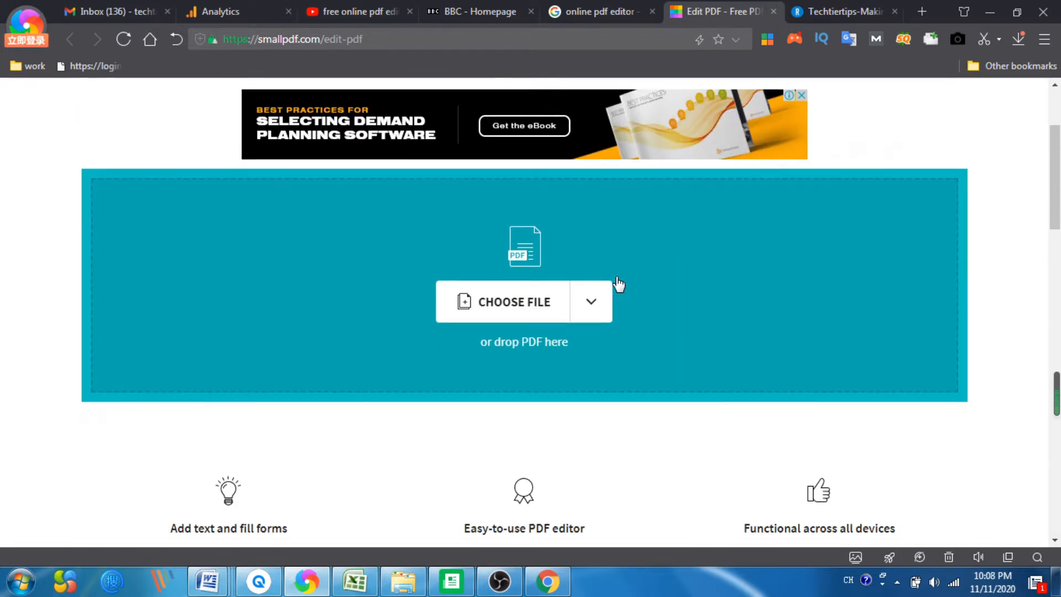
{"action": "scroll", "coordinate": [618, 283], "scroll_direction": "up", "scroll_amount": 3}
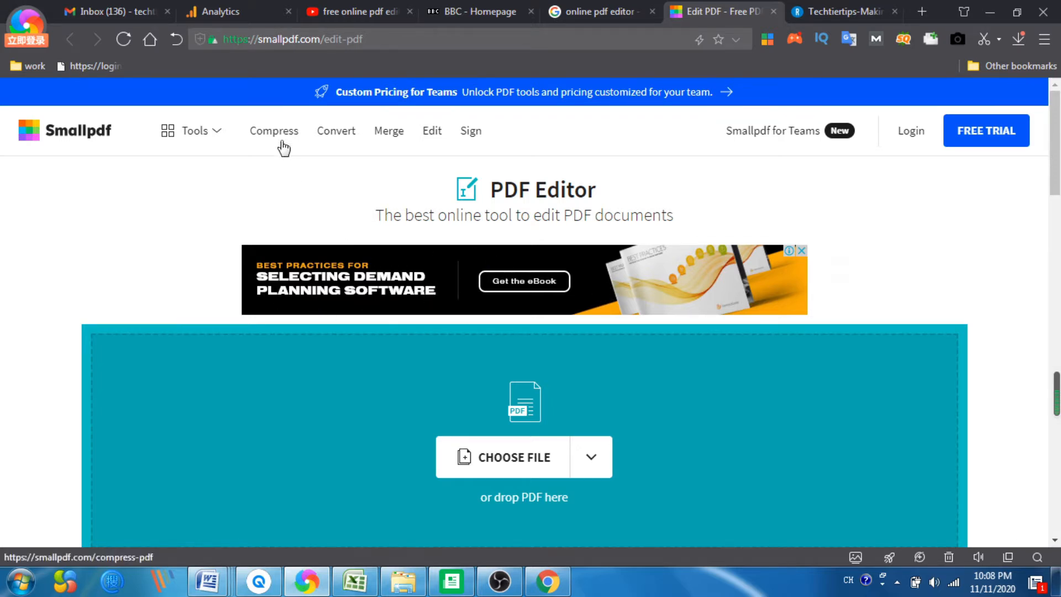
{"action": "left_click", "coordinate": [592, 457]}
{"action": "scroll", "coordinate": [600, 460], "scroll_direction": "down", "scroll_amount": 2}
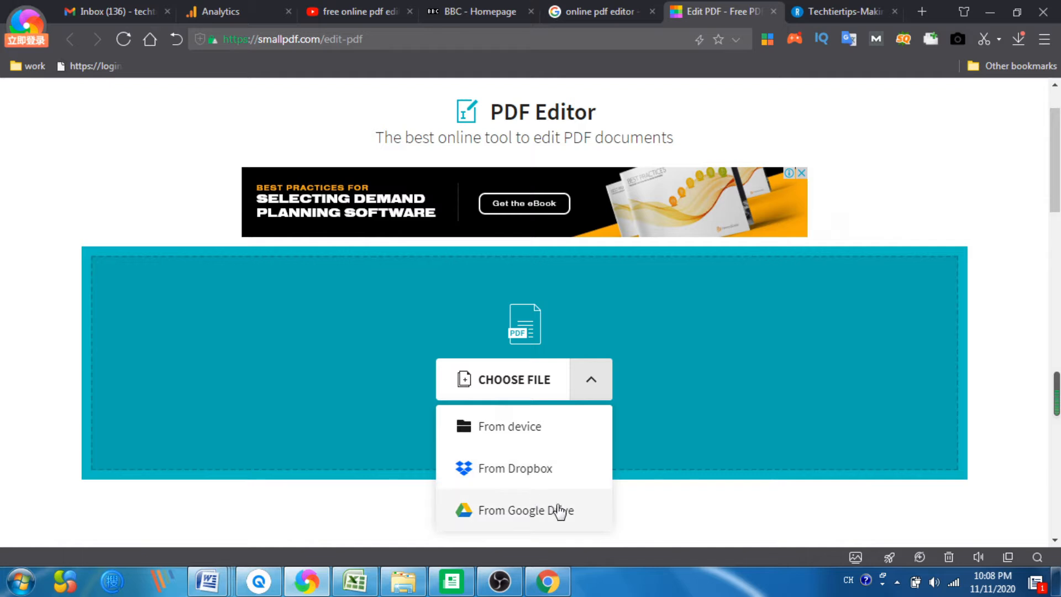
{"action": "left_click", "coordinate": [524, 439]}
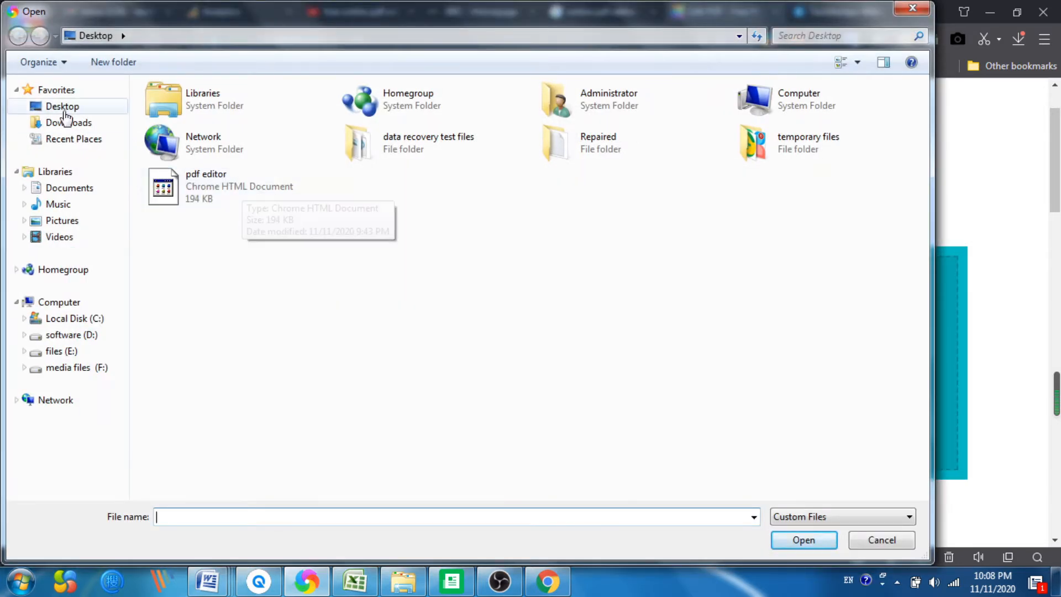
{"action": "double_click", "coordinate": [210, 181]}
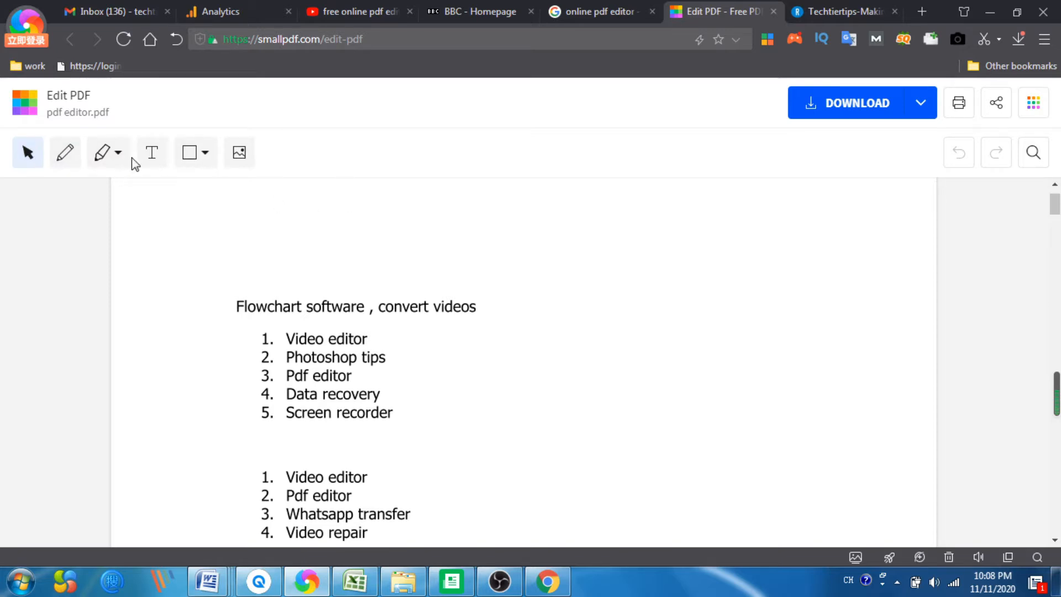
Step: Draw a black freehand loop above the heading with the pen
{"action": "left_click", "coordinate": [66, 158]}
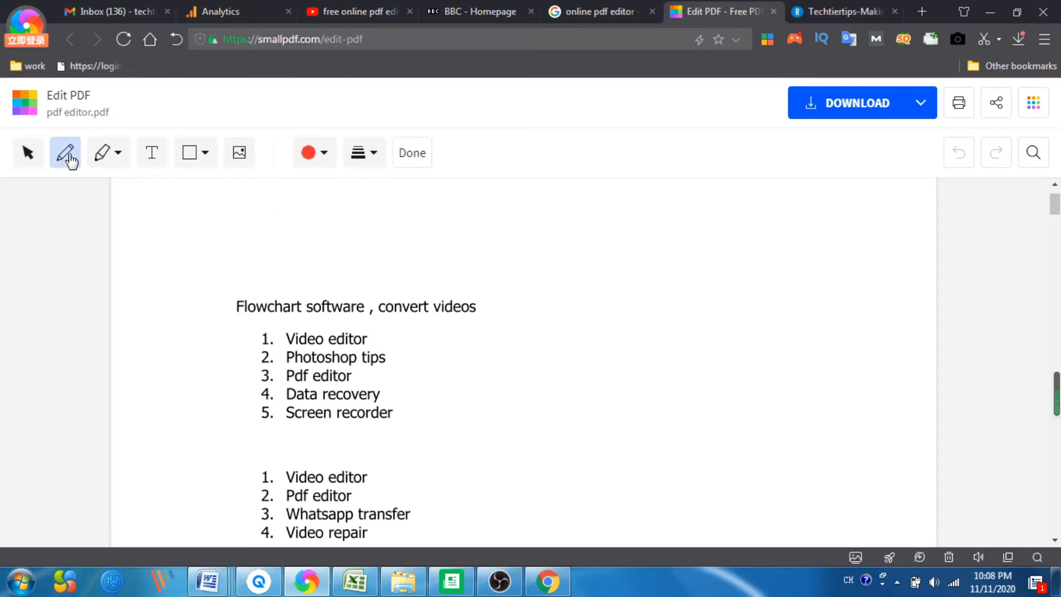
{"action": "left_click", "coordinate": [319, 154]}
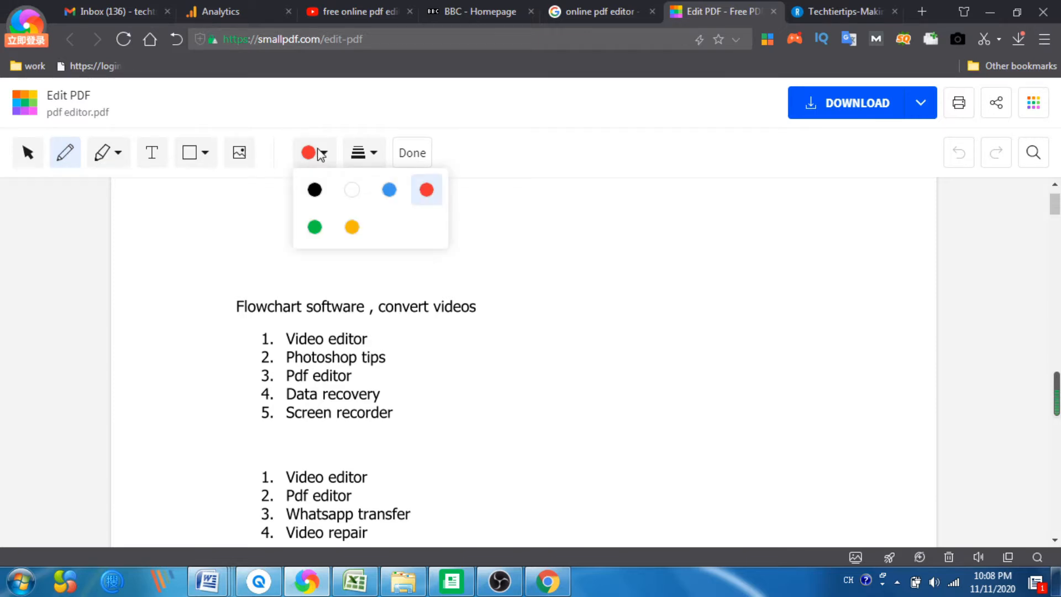
{"action": "left_click", "coordinate": [320, 198]}
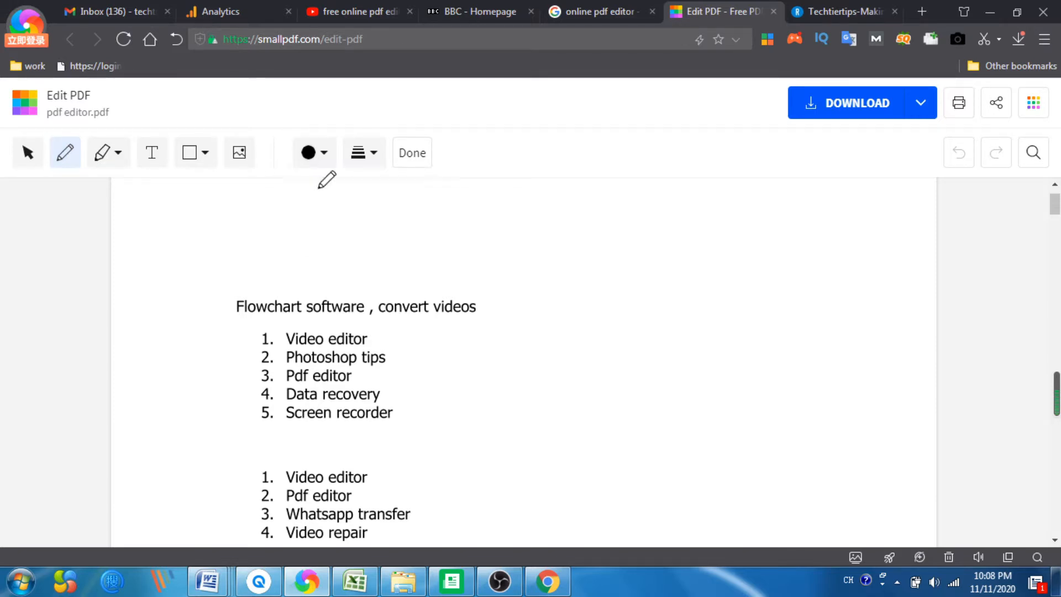
{"action": "mouse_move", "coordinate": [321, 201]}
{"action": "left_mouse_down"}
{"action": "mouse_move", "coordinate": [391, 221]}
{"action": "mouse_move", "coordinate": [288, 226]}
{"action": "mouse_move", "coordinate": [261, 244]}
{"action": "mouse_move", "coordinate": [371, 256]}
{"action": "mouse_move", "coordinate": [417, 209]}
{"action": "mouse_move", "coordinate": [381, 221]}
{"action": "left_mouse_up"}
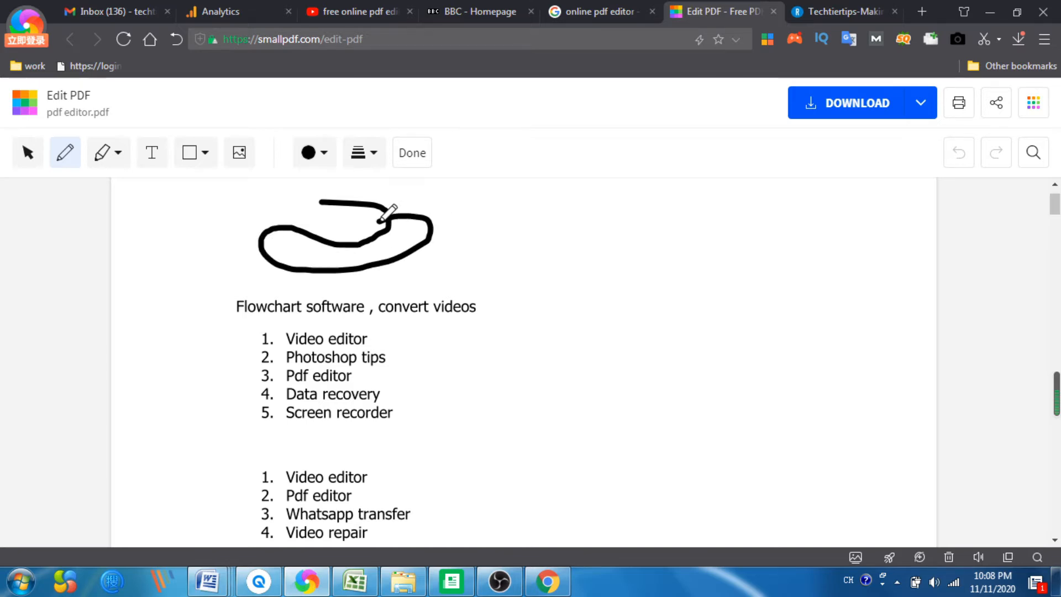
Step: Switch the pen to yellow and draw a short curved stroke right of the loop
{"action": "left_click", "coordinate": [326, 156]}
{"action": "left_click", "coordinate": [354, 234]}
{"action": "left_click_drag", "start_coordinate": [451, 234], "coordinate": [443, 270]}
Step: Set the thinnest pen line and draw a thin yellow loop further right
{"action": "left_click", "coordinate": [375, 161]}
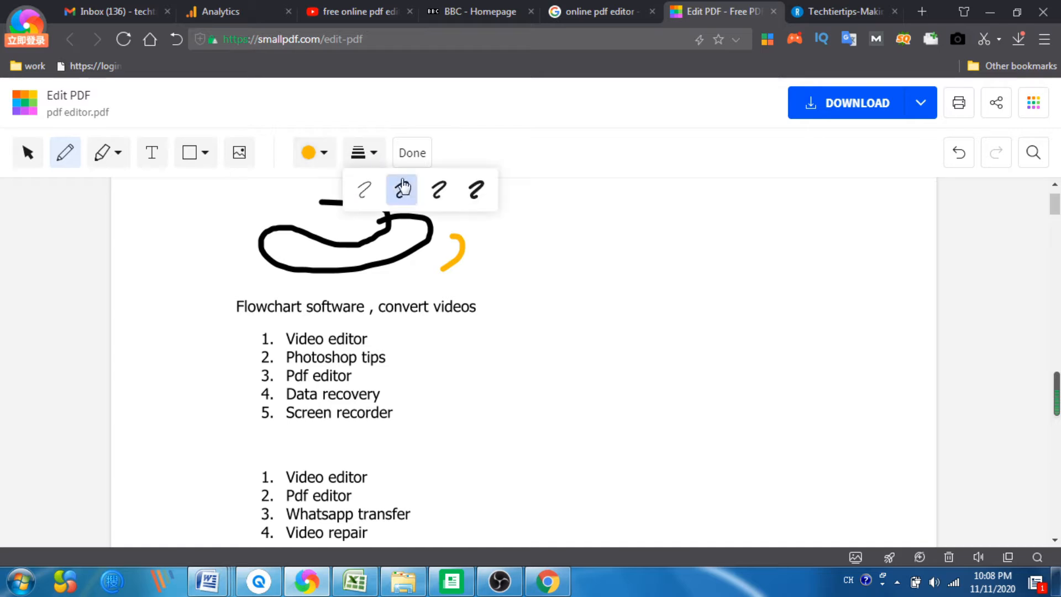
{"action": "left_click", "coordinate": [367, 191]}
{"action": "mouse_move", "coordinate": [486, 226]}
{"action": "left_mouse_down"}
{"action": "mouse_move", "coordinate": [506, 238]}
{"action": "mouse_move", "coordinate": [523, 298]}
{"action": "mouse_move", "coordinate": [529, 245]}
{"action": "left_mouse_up"}
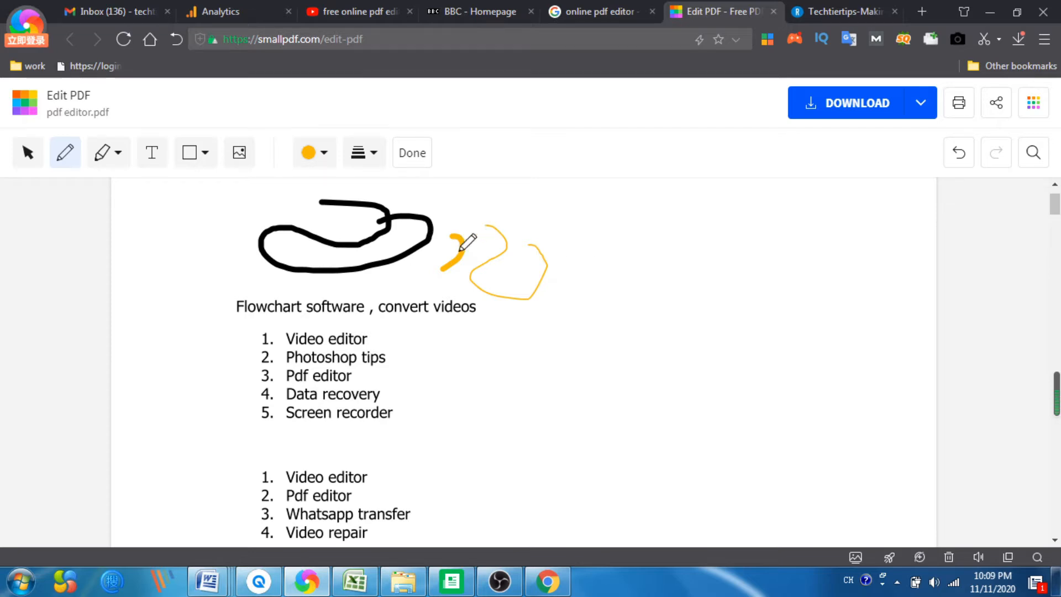
Step: Undo all the pen drawings
{"action": "left_click", "coordinate": [958, 156]}
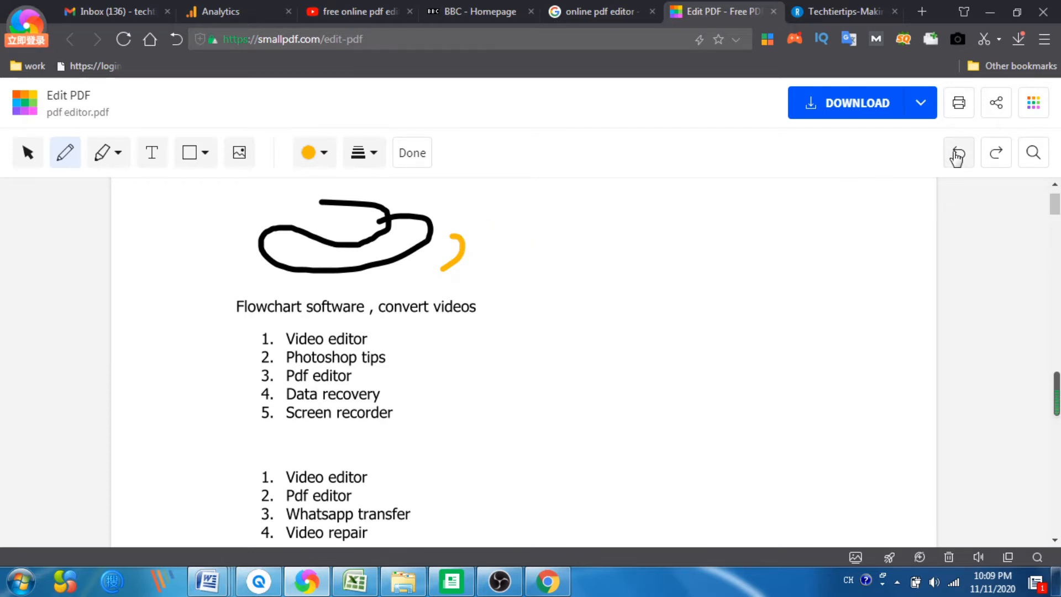
{"action": "left_click", "coordinate": [958, 156]}
{"action": "left_click", "coordinate": [956, 156]}
Step: Highlight the heading 'Flowchart software , convert videos' in green with the Text Highlighter
{"action": "scroll", "coordinate": [409, 199], "scroll_direction": "up", "scroll_amount": 1}
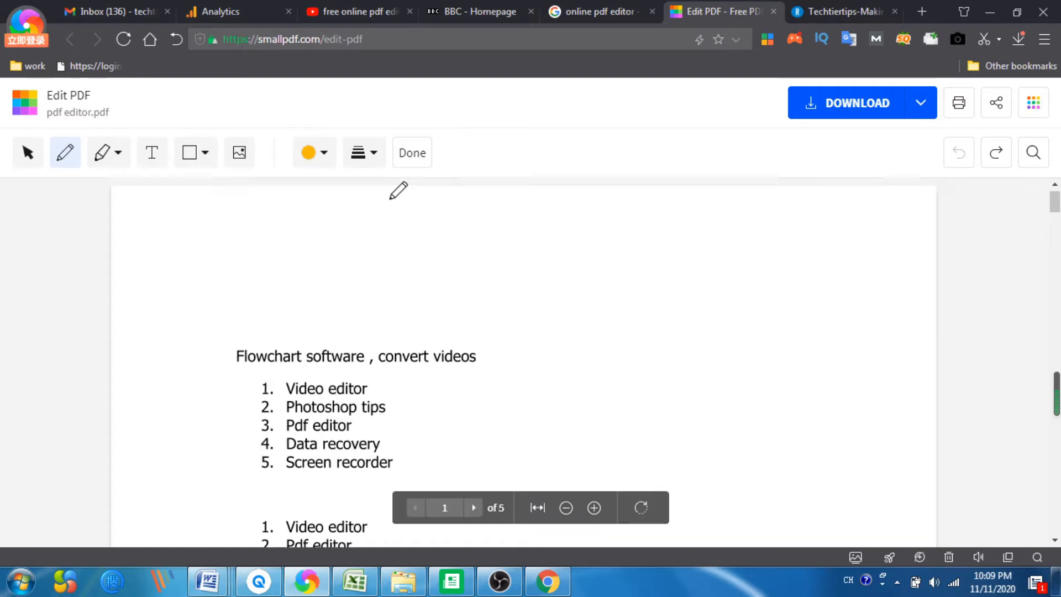
{"action": "left_click", "coordinate": [114, 157]}
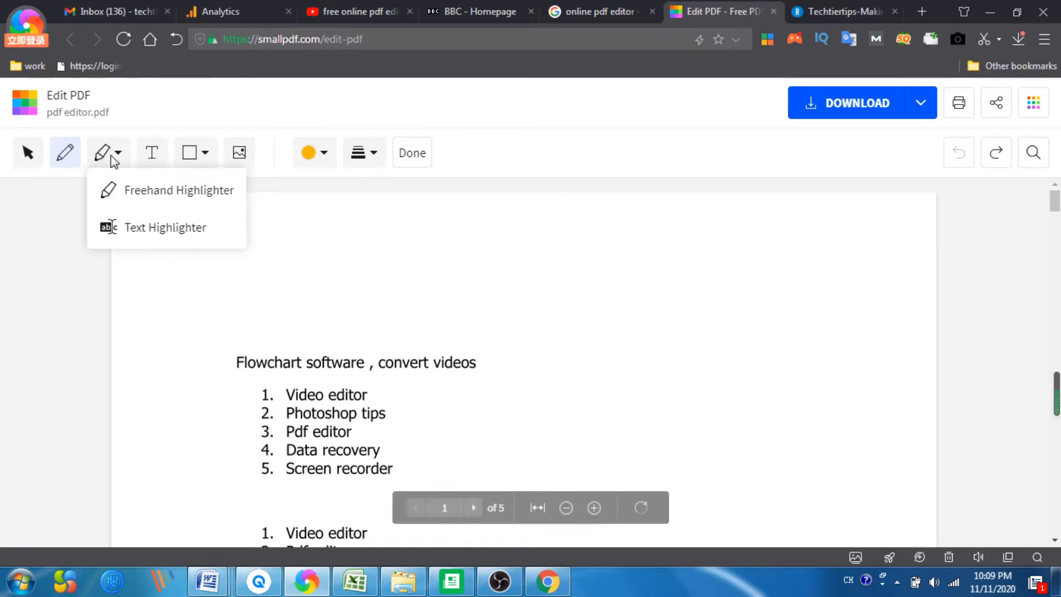
{"action": "left_click", "coordinate": [179, 228]}
{"action": "scroll", "coordinate": [327, 227], "scroll_direction": "down", "scroll_amount": 2}
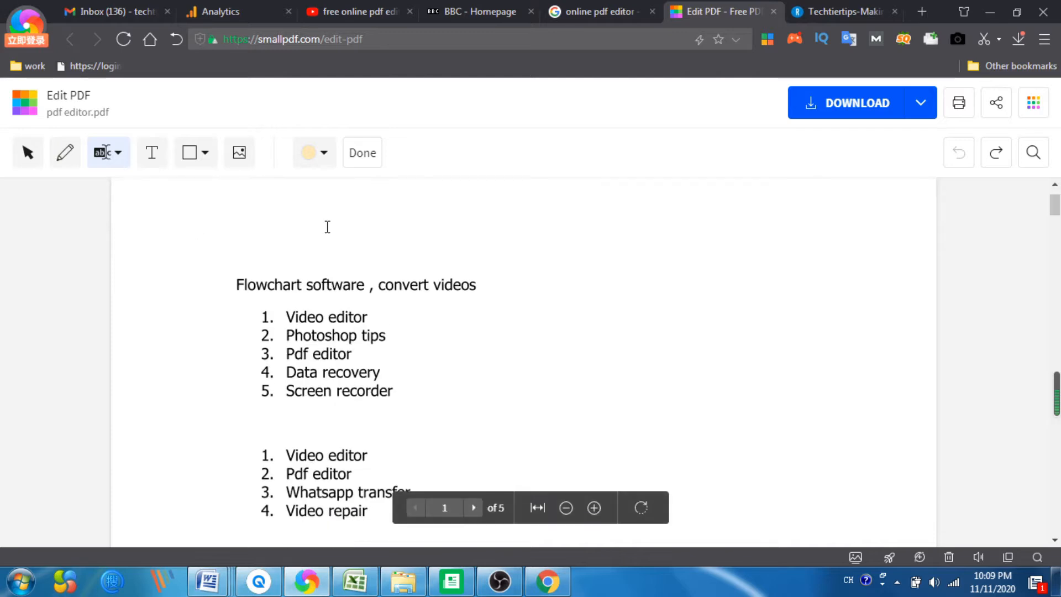
{"action": "left_click", "coordinate": [320, 161]}
{"action": "left_click", "coordinate": [354, 188]}
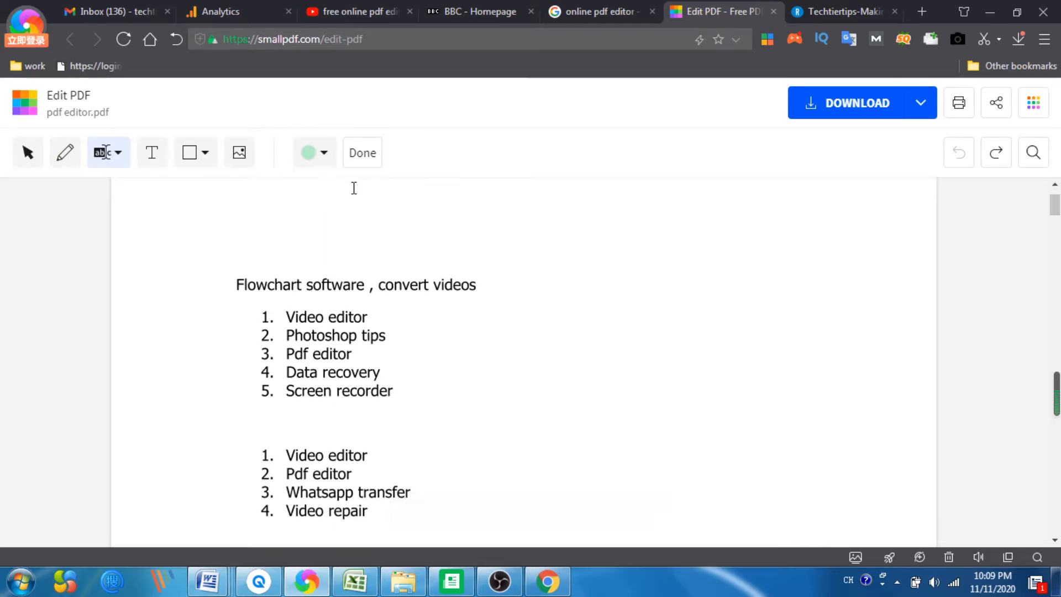
{"action": "left_click_drag", "start_coordinate": [236, 283], "coordinate": [492, 282]}
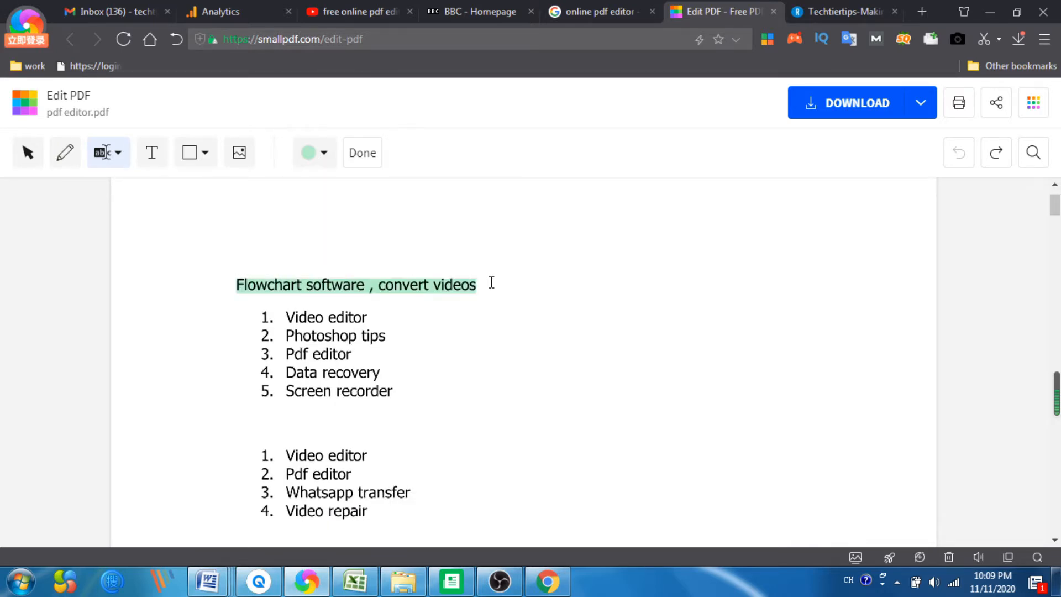
Step: Highlight part of the first list item in light blue, then undo both highlights
{"action": "scroll", "coordinate": [436, 310], "scroll_direction": "down", "scroll_amount": 6}
{"action": "scroll", "coordinate": [407, 303], "scroll_direction": "up", "scroll_amount": 6}
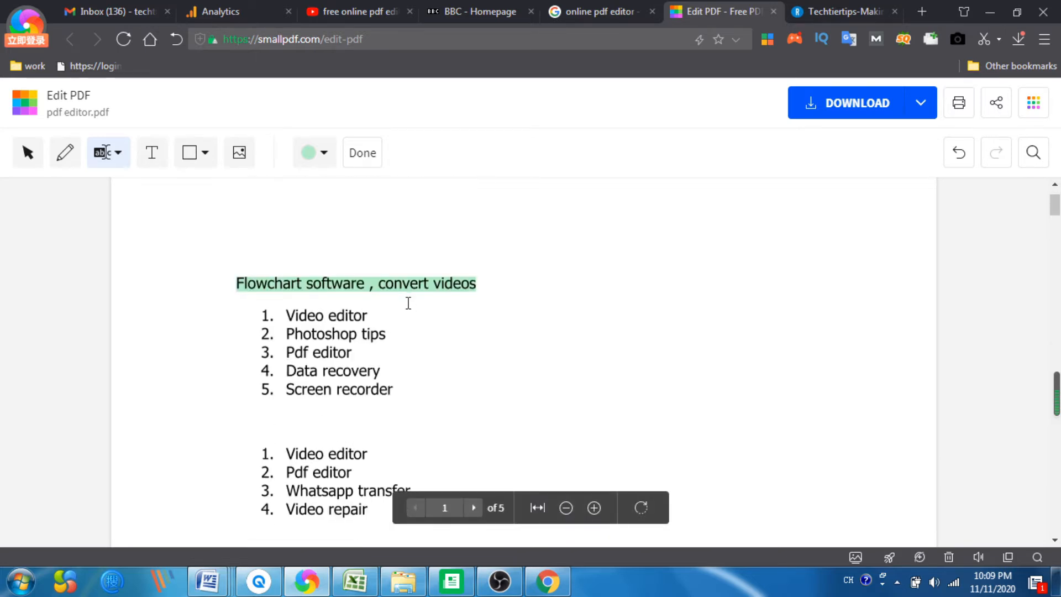
{"action": "scroll", "coordinate": [408, 303], "scroll_direction": "down", "scroll_amount": 4}
{"action": "scroll", "coordinate": [408, 303], "scroll_direction": "up", "scroll_amount": 4}
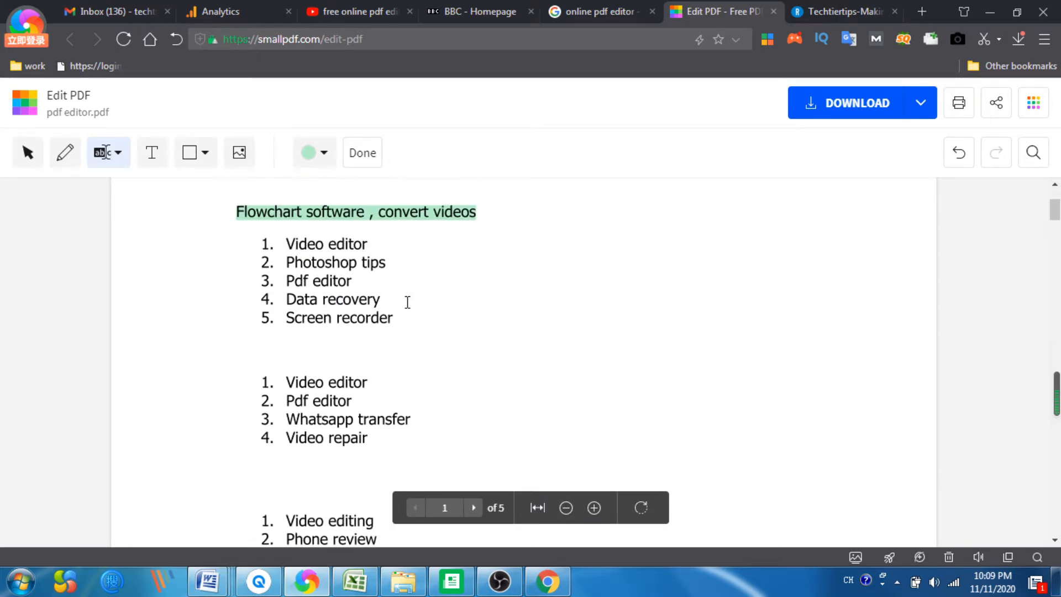
{"action": "left_click", "coordinate": [321, 166]}
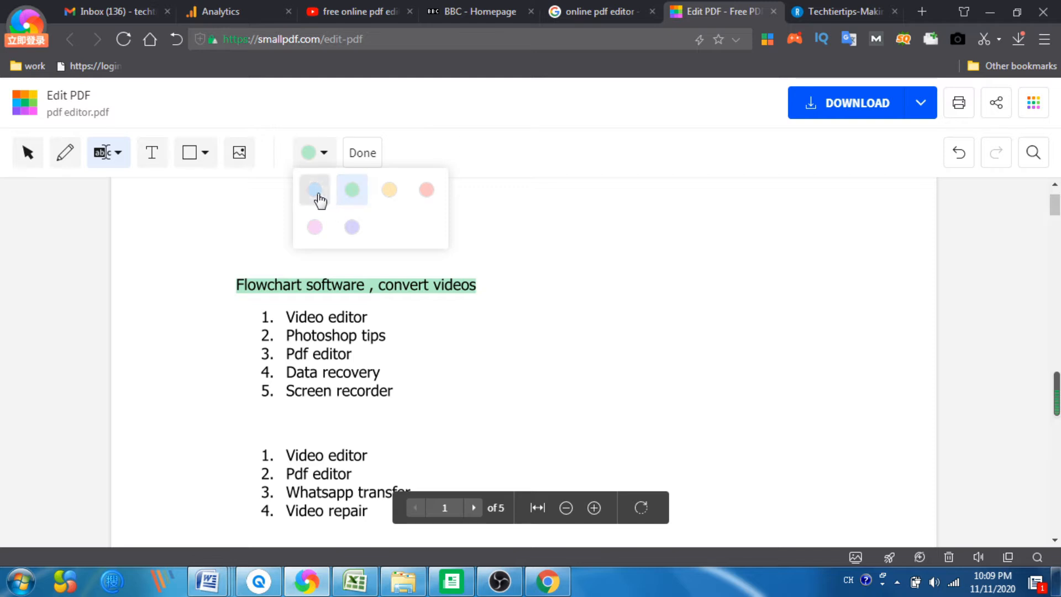
{"action": "left_click", "coordinate": [315, 190]}
{"action": "left_click_drag", "start_coordinate": [308, 316], "coordinate": [357, 306]}
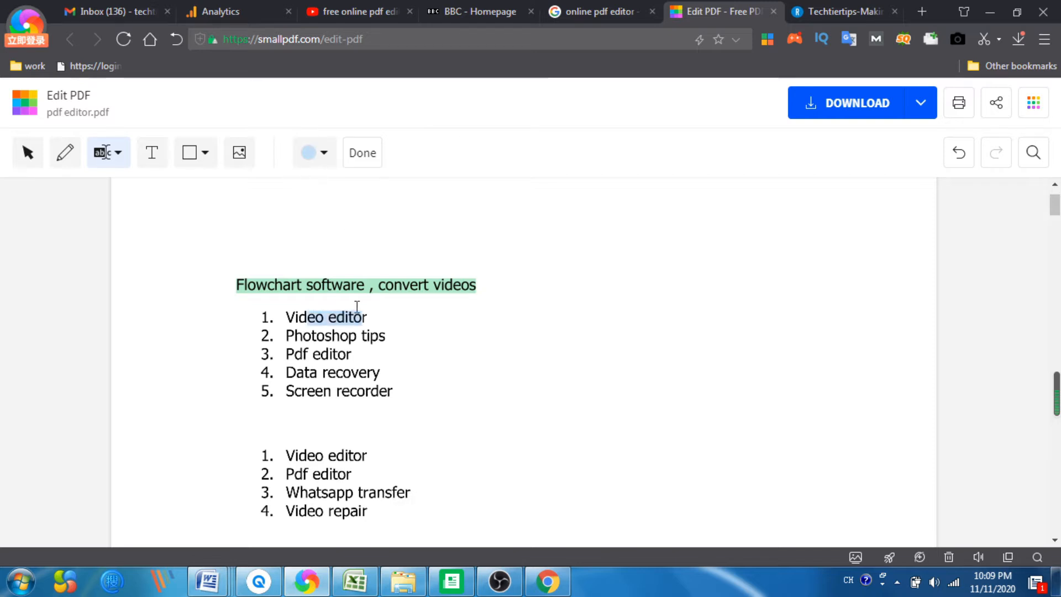
{"action": "left_click", "coordinate": [958, 155]}
{"action": "left_click", "coordinate": [957, 155]}
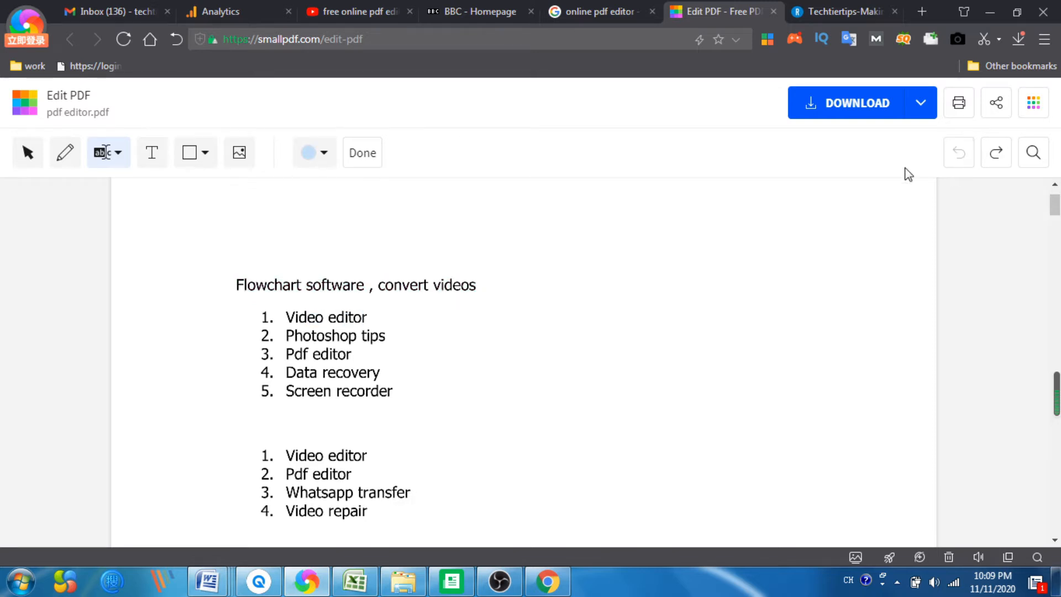
Step: Add a text box above the heading
{"action": "left_click", "coordinate": [150, 155]}
{"action": "scroll", "coordinate": [350, 270], "scroll_direction": "up", "scroll_amount": 2}
{"action": "left_click", "coordinate": [315, 247]}
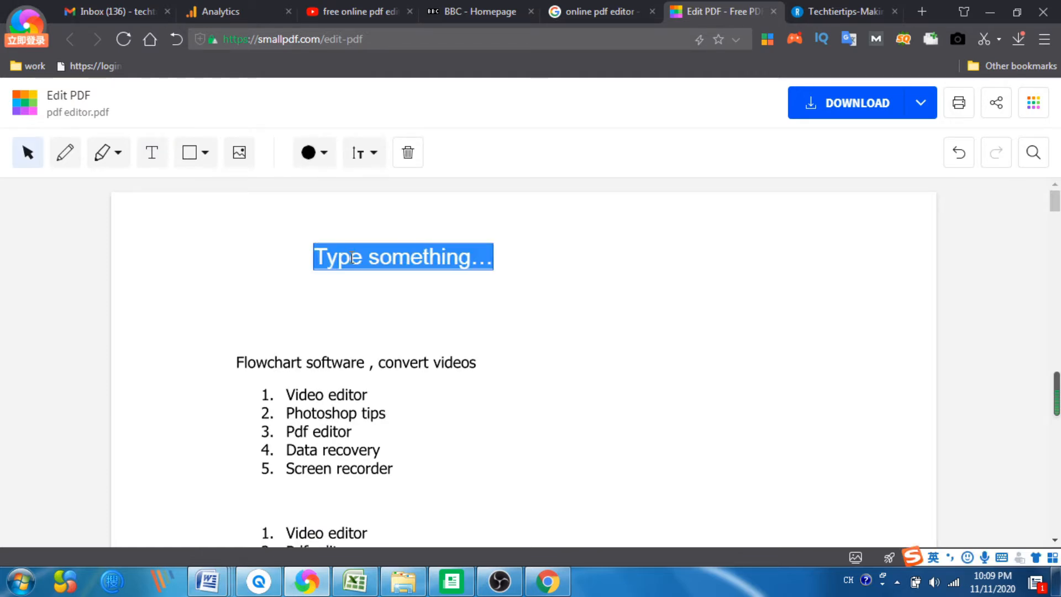
Step: Add an extra-large text box next to the first one and undo it
{"action": "left_click", "coordinate": [413, 258]}
{"action": "left_click_drag", "start_coordinate": [476, 260], "coordinate": [314, 257]}
{"action": "left_click", "coordinate": [365, 153]}
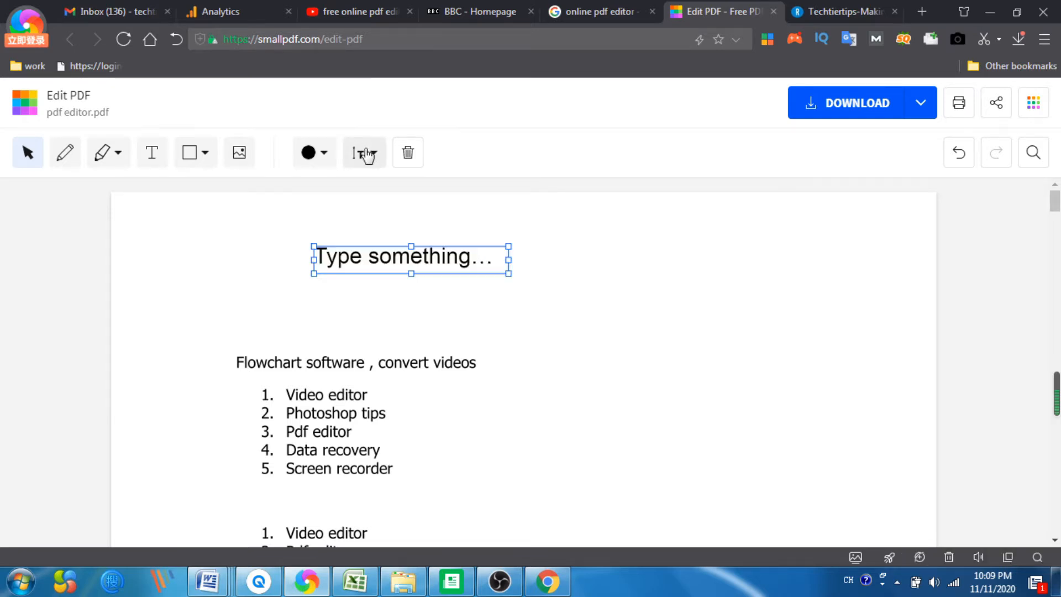
{"action": "left_click", "coordinate": [160, 160]}
{"action": "left_click", "coordinate": [358, 155]}
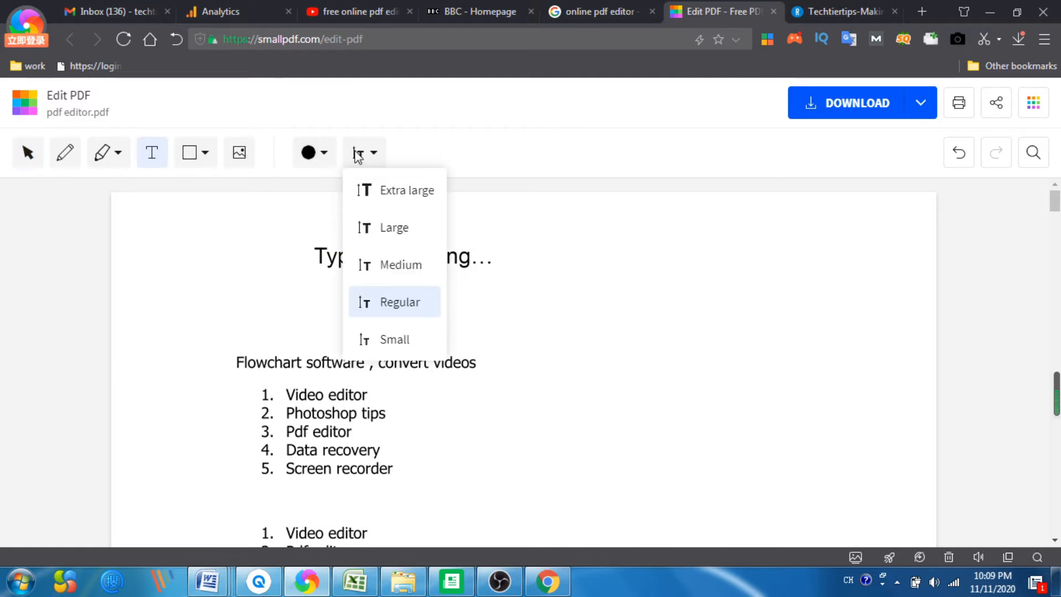
{"action": "left_click", "coordinate": [401, 194]}
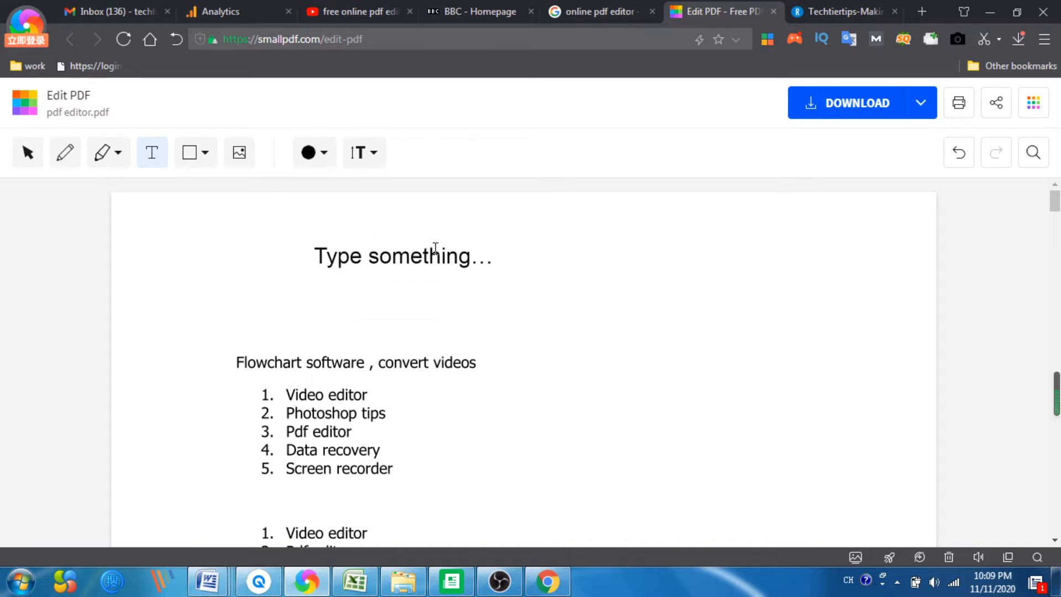
{"action": "left_click", "coordinate": [436, 249]}
{"action": "left_click", "coordinate": [959, 152]}
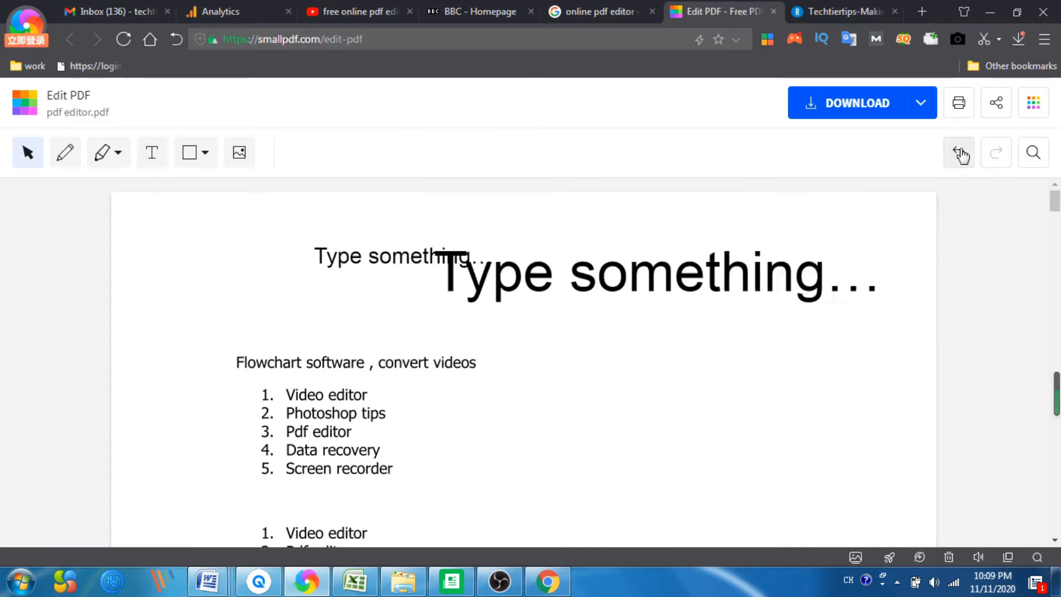
Step: Replace the text box's placeholder with 'smallpdf editor'
{"action": "left_click", "coordinate": [363, 152]}
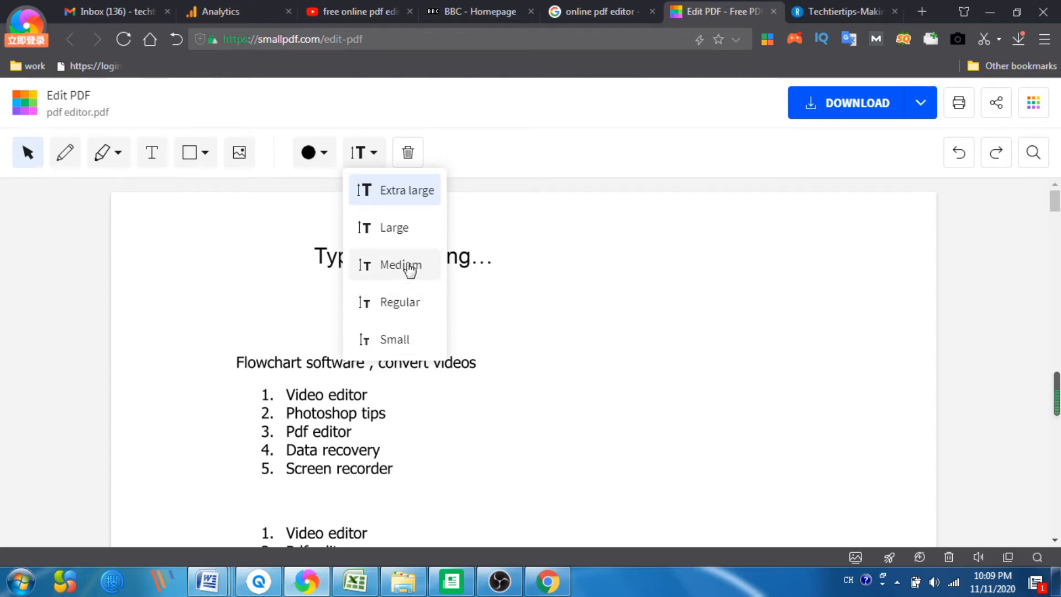
{"action": "left_click", "coordinate": [470, 262]}
{"action": "left_click", "coordinate": [447, 247]}
{"action": "left_click", "coordinate": [448, 249]}
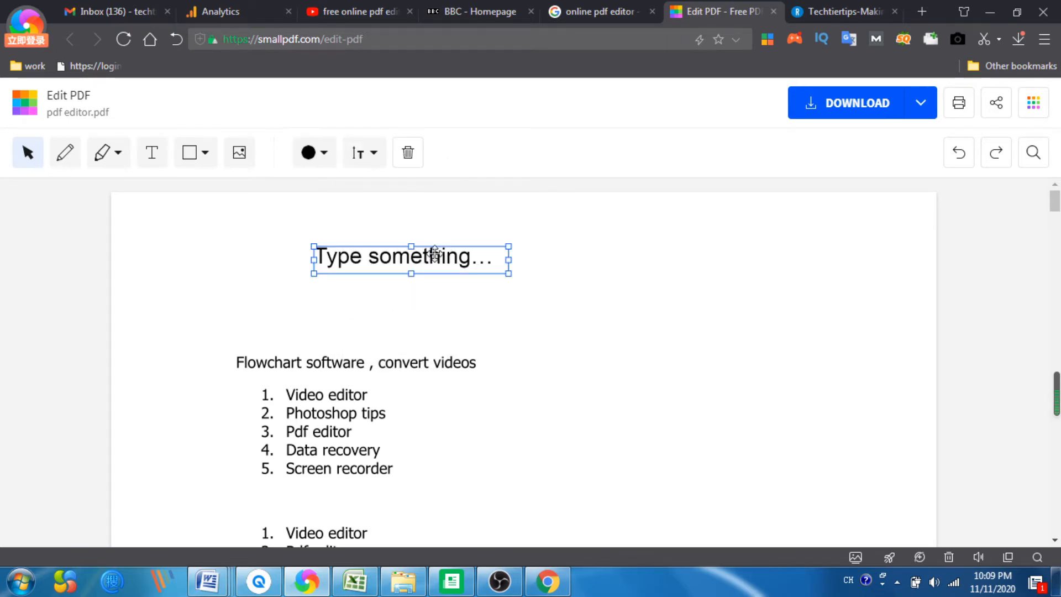
{"action": "left_click", "coordinate": [369, 257]}
{"action": "left_click_drag", "start_coordinate": [369, 257], "coordinate": [508, 241]}
{"action": "key", "text": "BackSpace"}
{"action": "key", "text": "BackSpace"}
{"action": "key", "text": "BackSpace"}
{"action": "key", "text": "BackSpace"}
{"action": "key", "text": "BackSpace"}
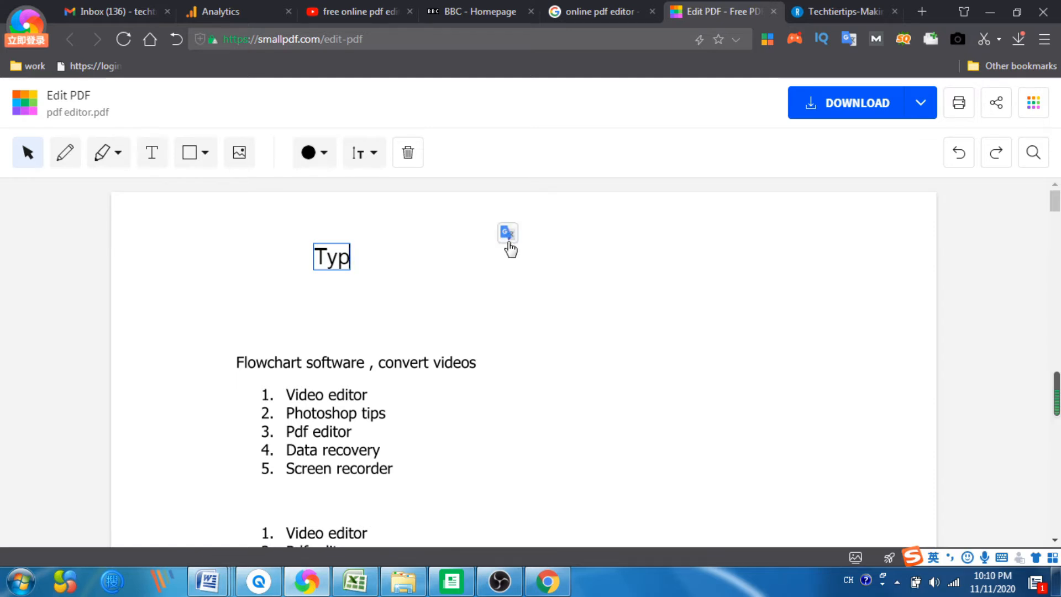
{"action": "type", "text": "small"}
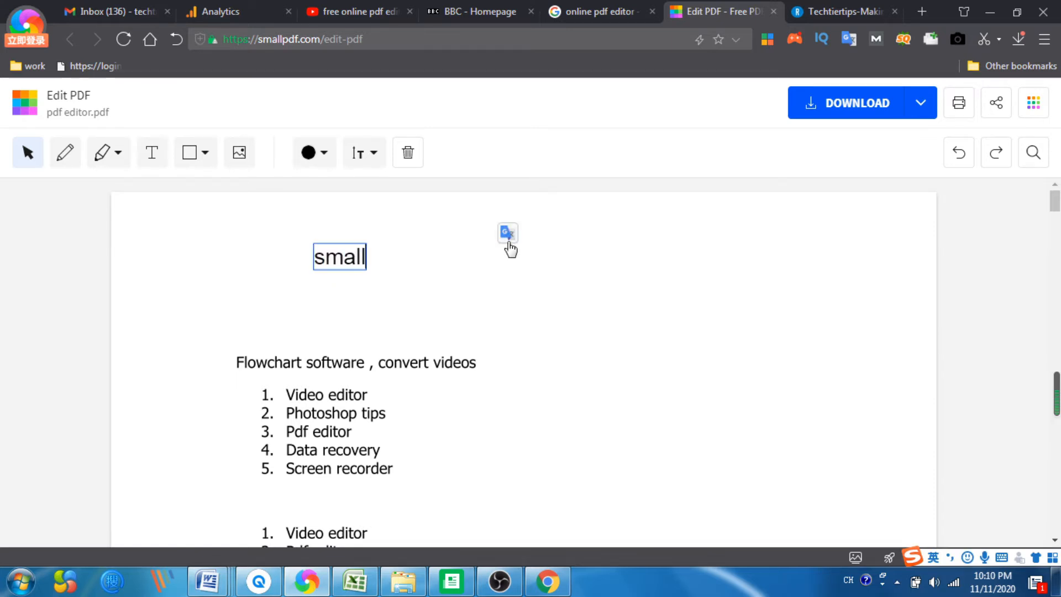
{"action": "type", "text": "pdf editor"}
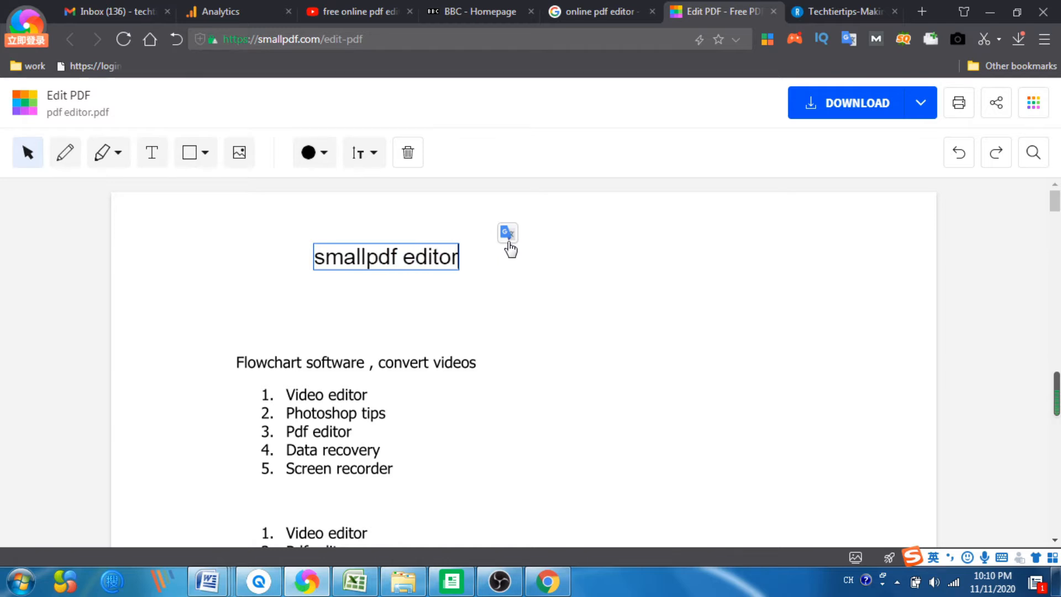
Step: Change the text colour of 'smallpdf editor' to yellow
{"action": "left_click", "coordinate": [317, 150]}
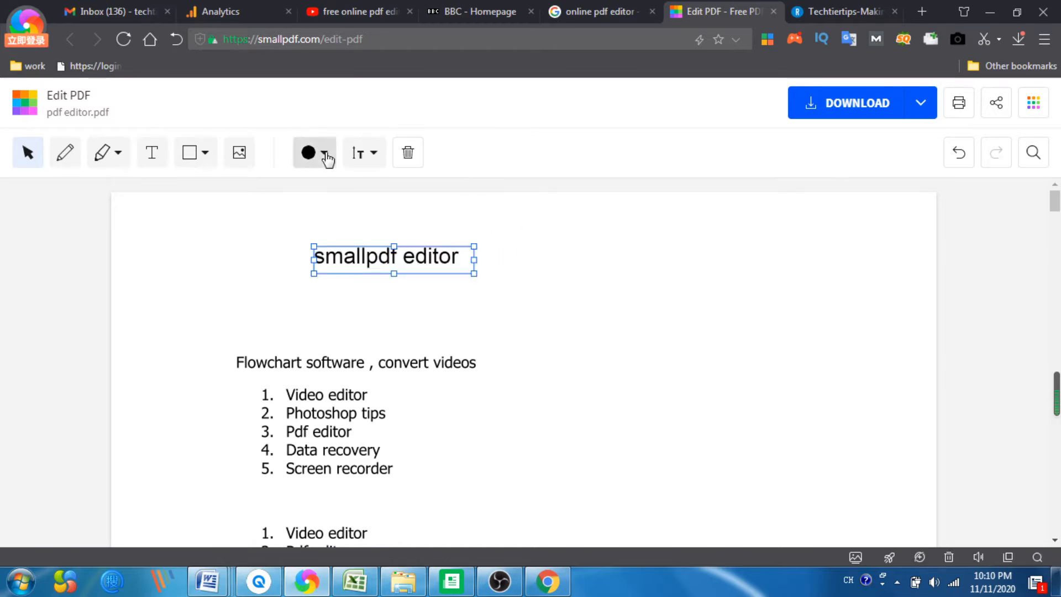
{"action": "left_click", "coordinate": [320, 155]}
{"action": "left_click", "coordinate": [352, 226]}
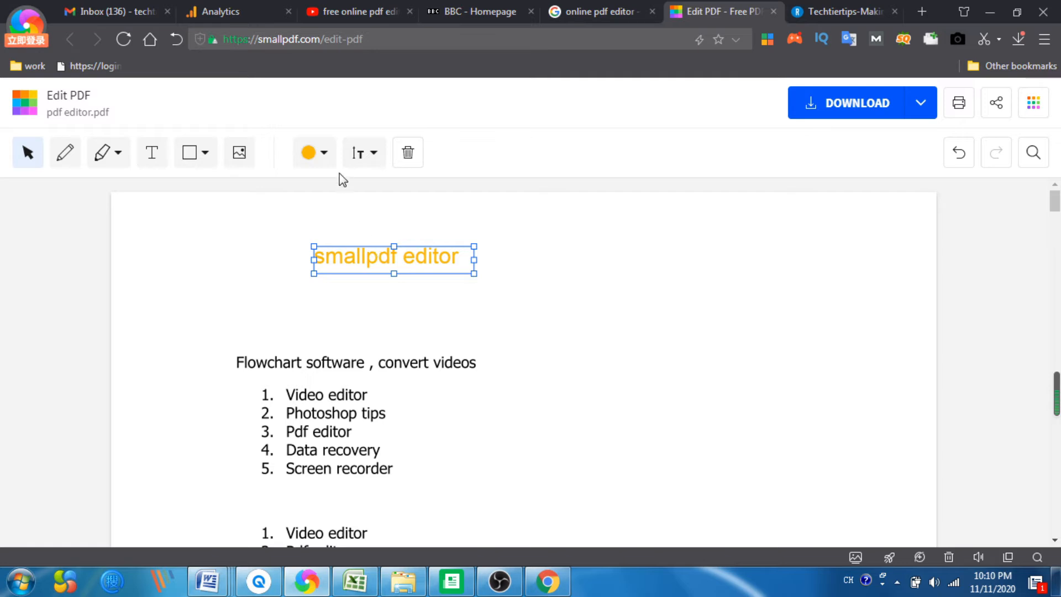
{"action": "left_click", "coordinate": [324, 158]}
{"action": "left_click", "coordinate": [504, 247]}
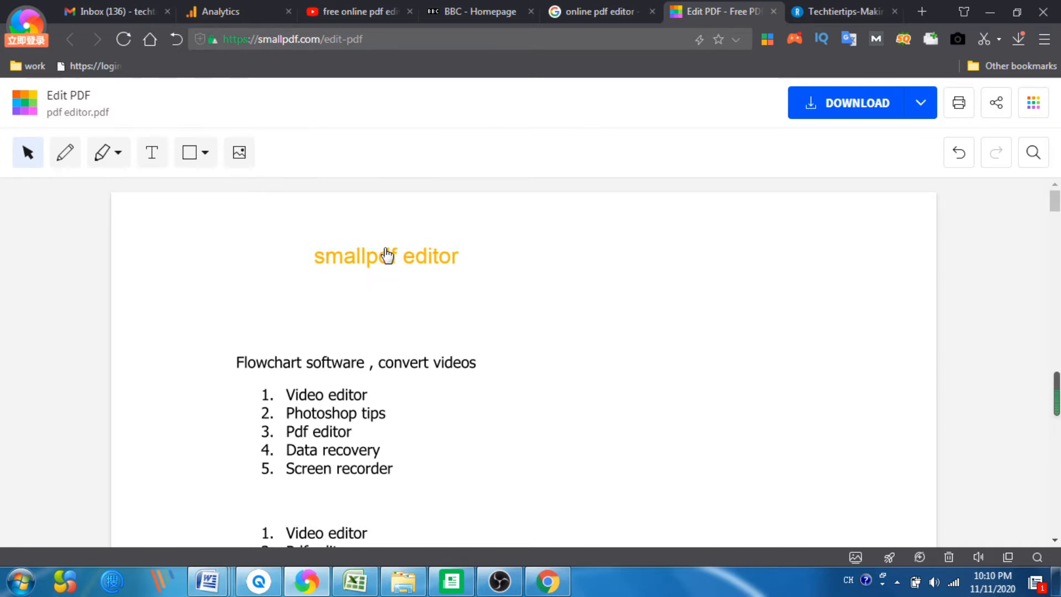
Step: Move the 'smallpdf editor' text box beside the heading, then delete it
{"action": "left_click", "coordinate": [413, 253]}
{"action": "left_click_drag", "start_coordinate": [413, 253], "coordinate": [669, 387]}
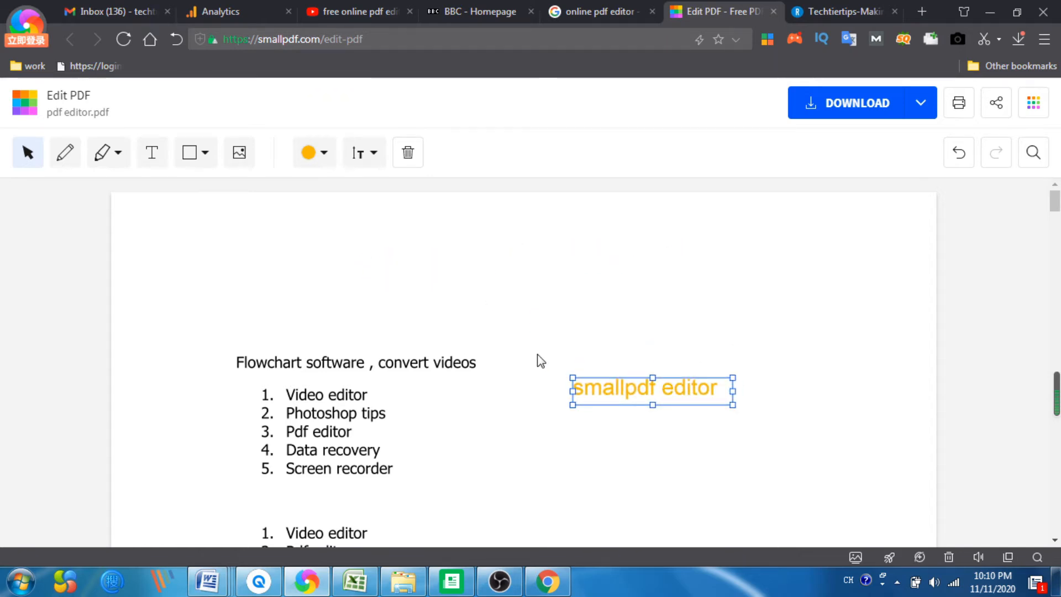
{"action": "scroll", "coordinate": [538, 360], "scroll_direction": "down", "scroll_amount": 3}
{"action": "scroll", "coordinate": [675, 280], "scroll_direction": "up", "scroll_amount": 2}
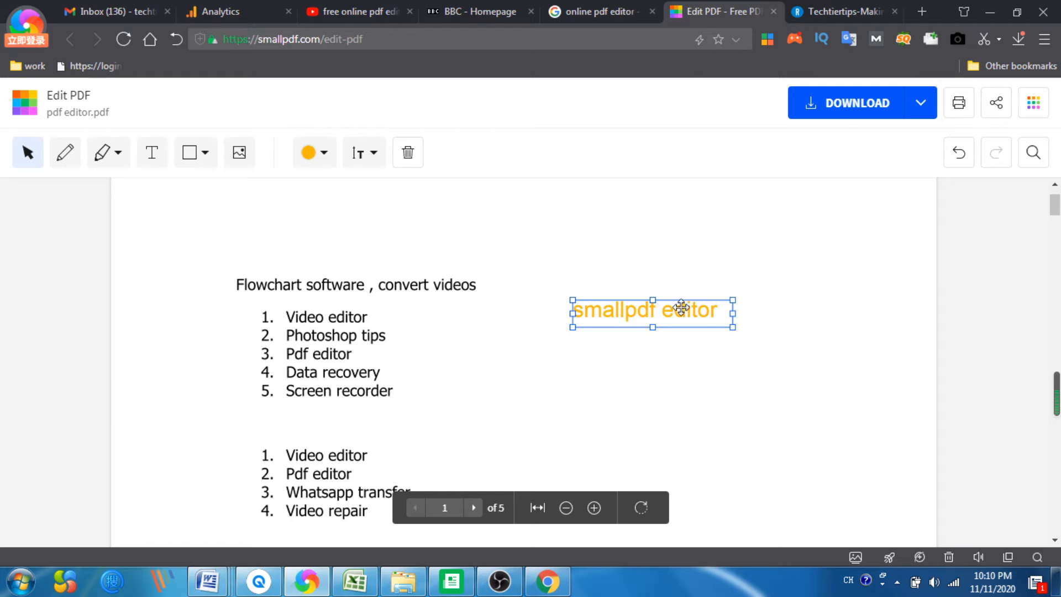
{"action": "left_click_drag", "start_coordinate": [681, 301], "coordinate": [657, 264]}
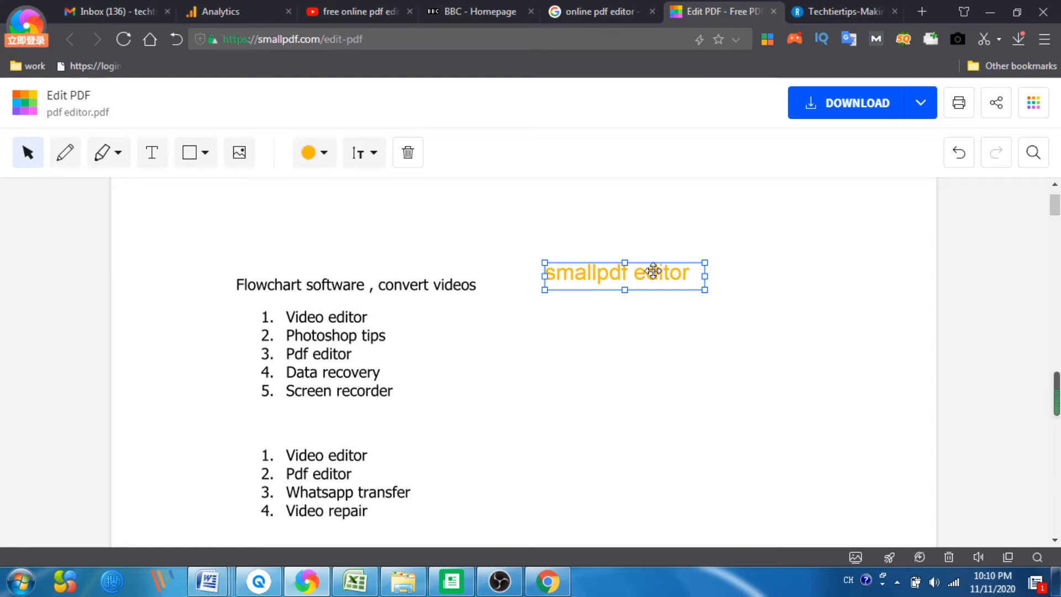
{"action": "key", "text": "Delete"}
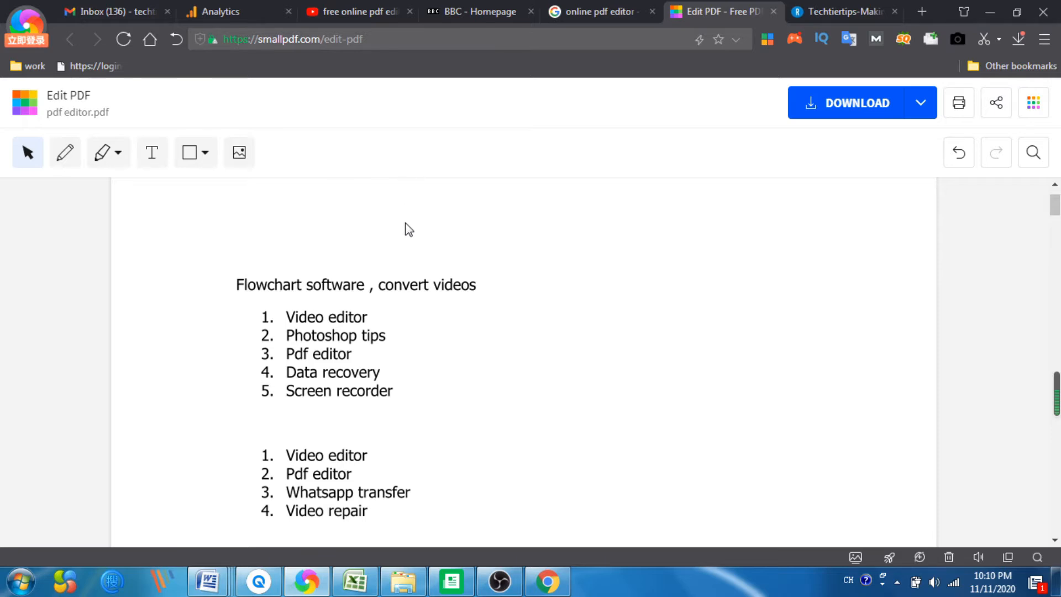
Step: Insert a Stellar Data Recovery screenshot image onto the page
{"action": "left_click", "coordinate": [238, 160]}
{"action": "double_click", "coordinate": [200, 194]}
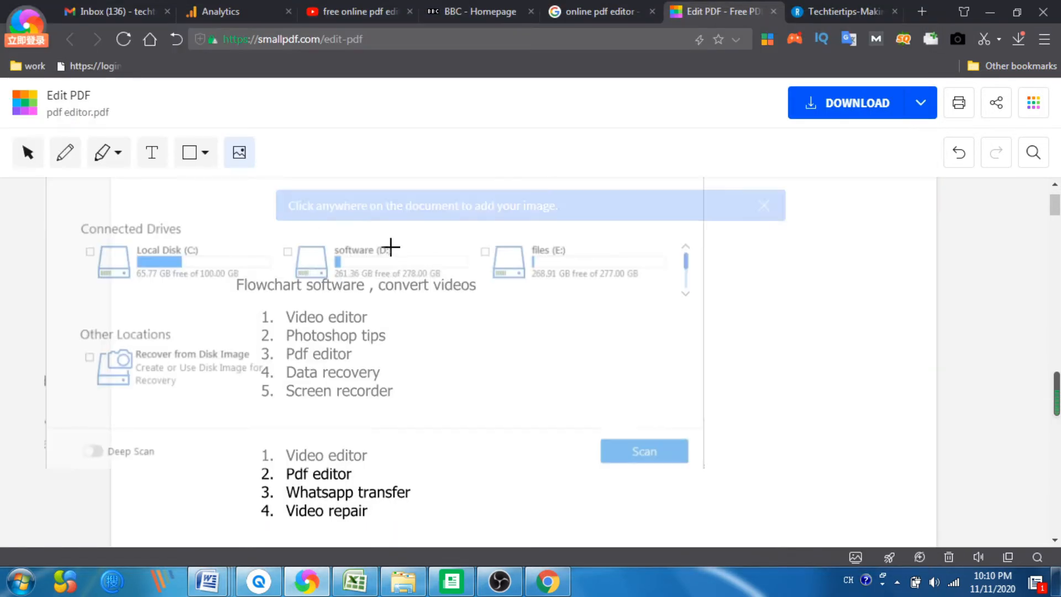
{"action": "left_click", "coordinate": [489, 250]}
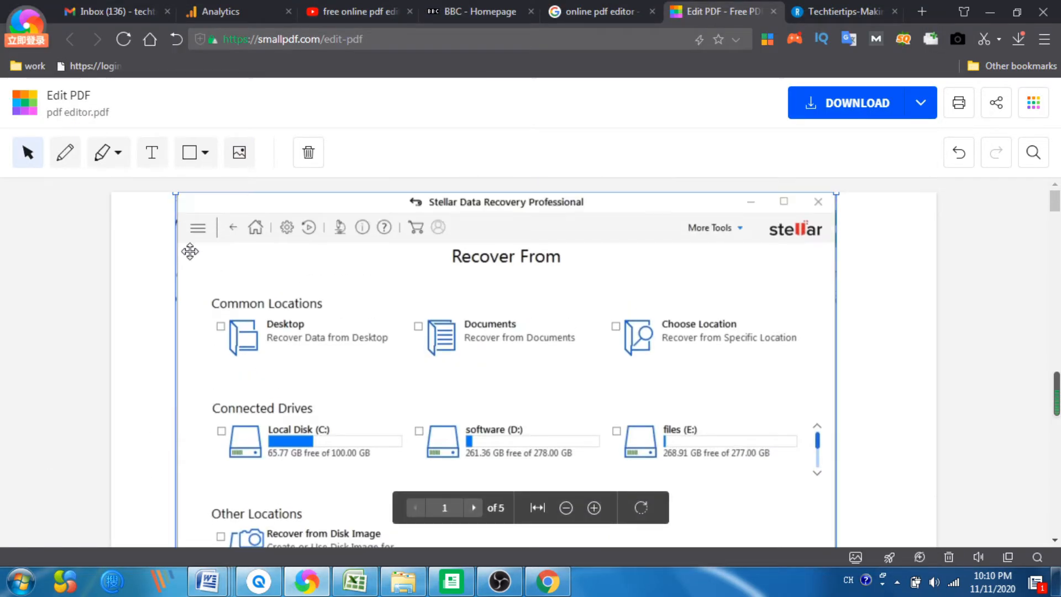
Step: Resize and reposition the screenshot image beside the numbered lists, then delete it
{"action": "left_click_drag", "start_coordinate": [176, 196], "coordinate": [559, 441]}
{"action": "left_click_drag", "start_coordinate": [615, 466], "coordinate": [584, 248]}
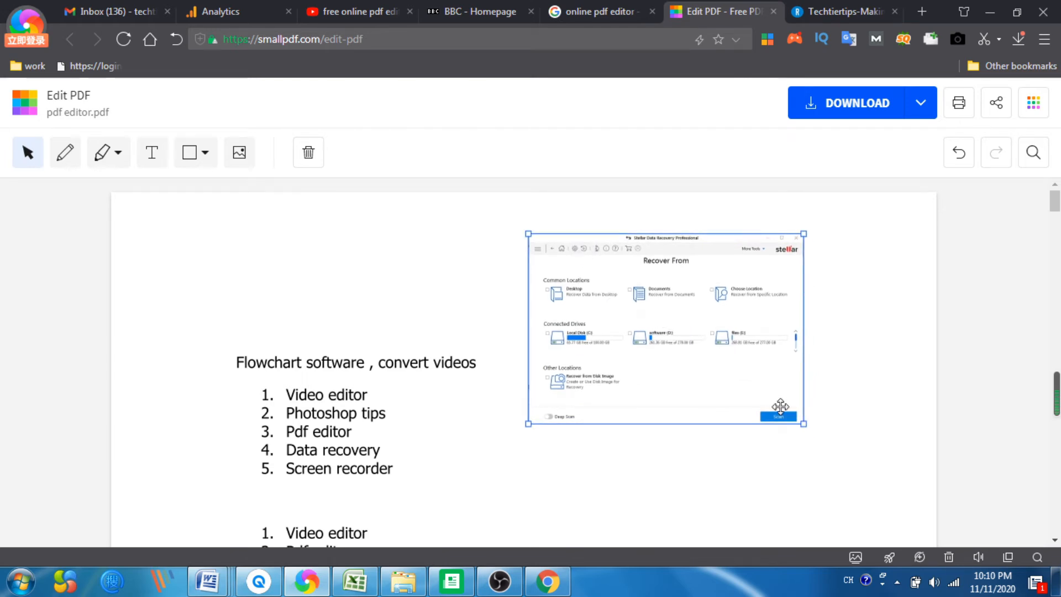
{"action": "left_click_drag", "start_coordinate": [805, 425], "coordinate": [768, 396]}
{"action": "left_click_drag", "start_coordinate": [624, 252], "coordinate": [538, 387]}
{"action": "scroll", "coordinate": [751, 293], "scroll_direction": "down", "scroll_amount": 5}
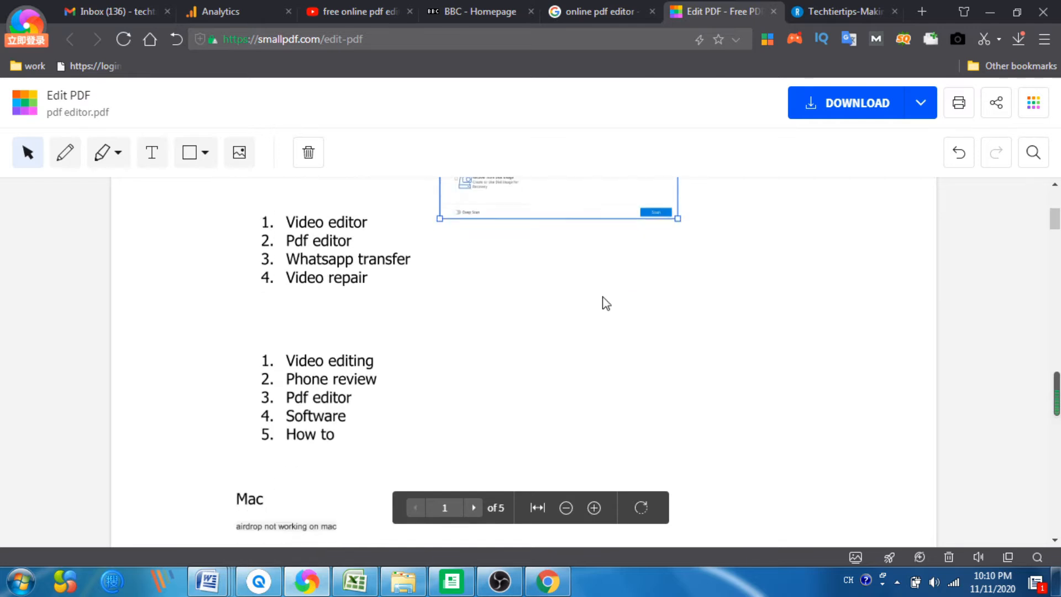
{"action": "scroll", "coordinate": [604, 303], "scroll_direction": "up", "scroll_amount": 3}
{"action": "left_click_drag", "start_coordinate": [679, 373], "coordinate": [630, 341]}
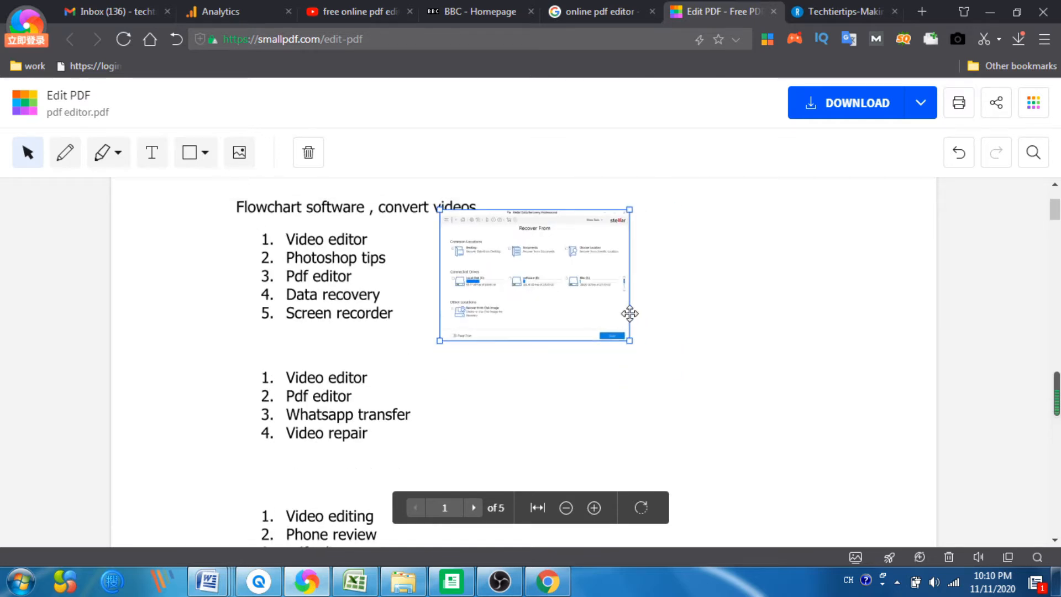
{"action": "left_click_drag", "start_coordinate": [490, 263], "coordinate": [514, 284]}
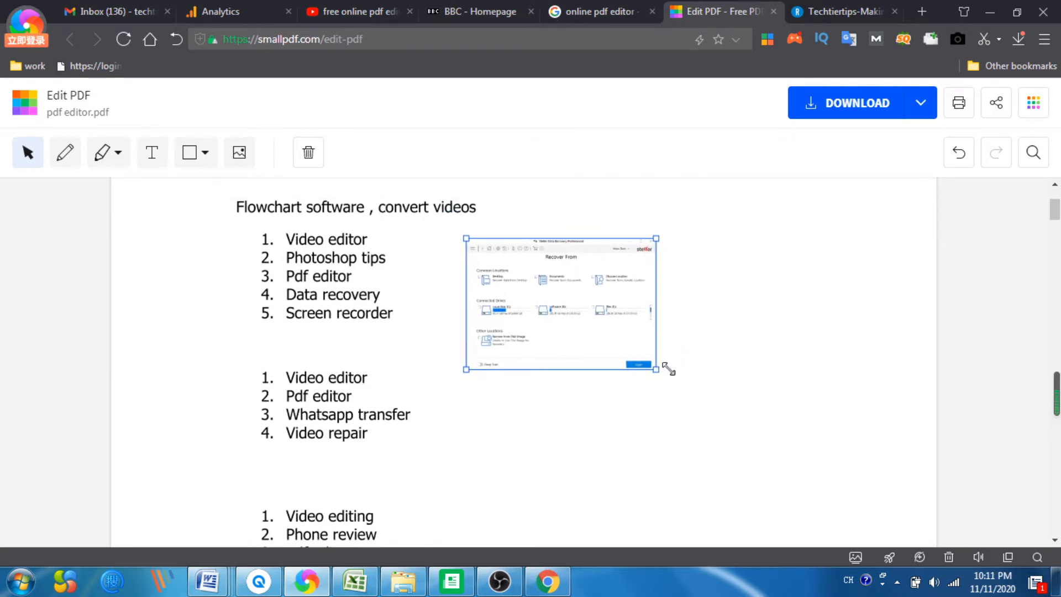
{"action": "left_click_drag", "start_coordinate": [660, 371], "coordinate": [724, 372]}
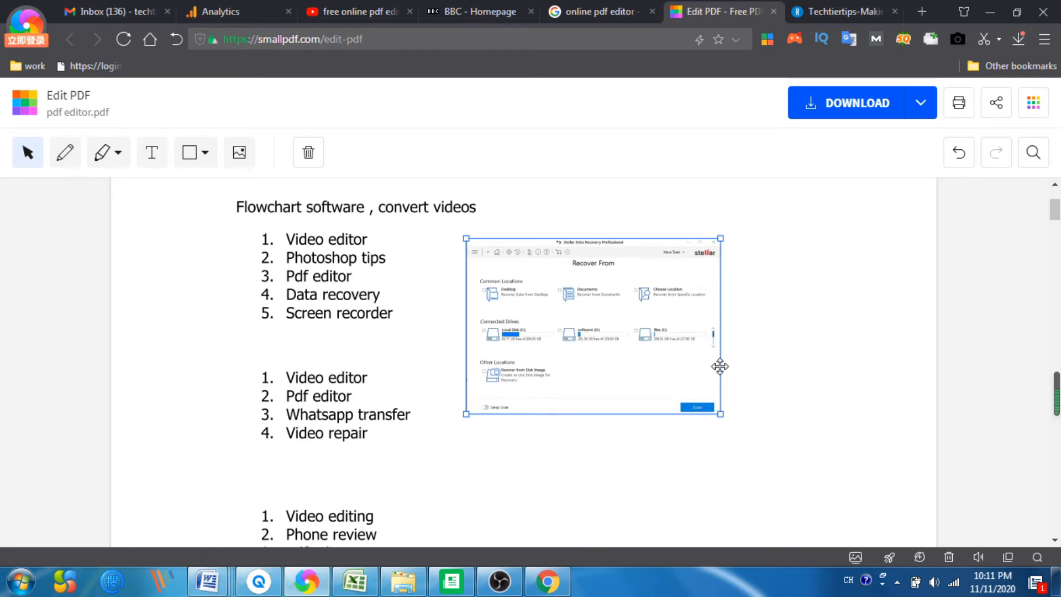
{"action": "left_click_drag", "start_coordinate": [481, 246], "coordinate": [497, 239]}
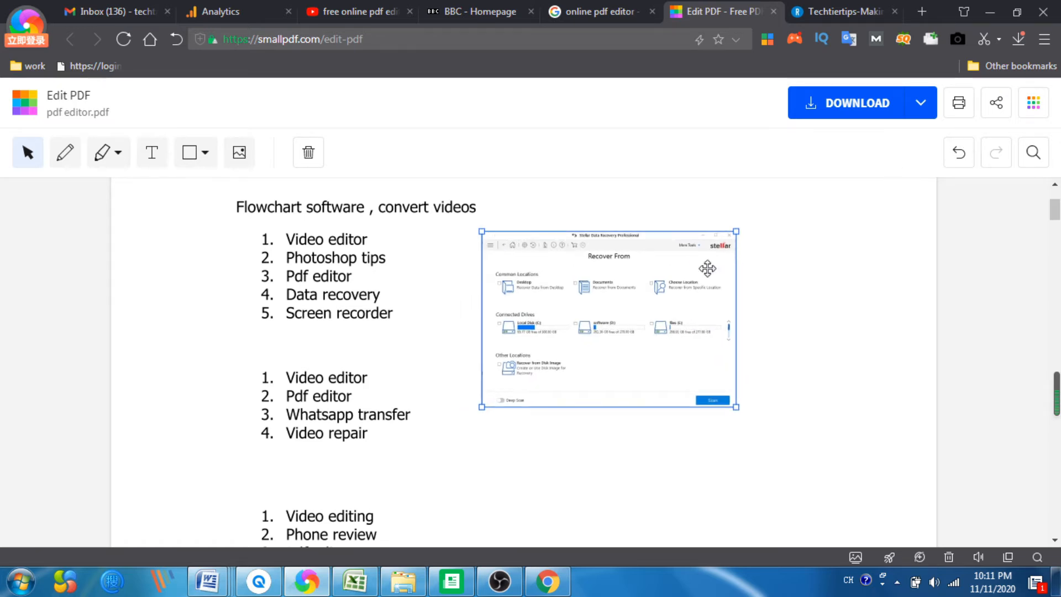
{"action": "key", "text": "Delete"}
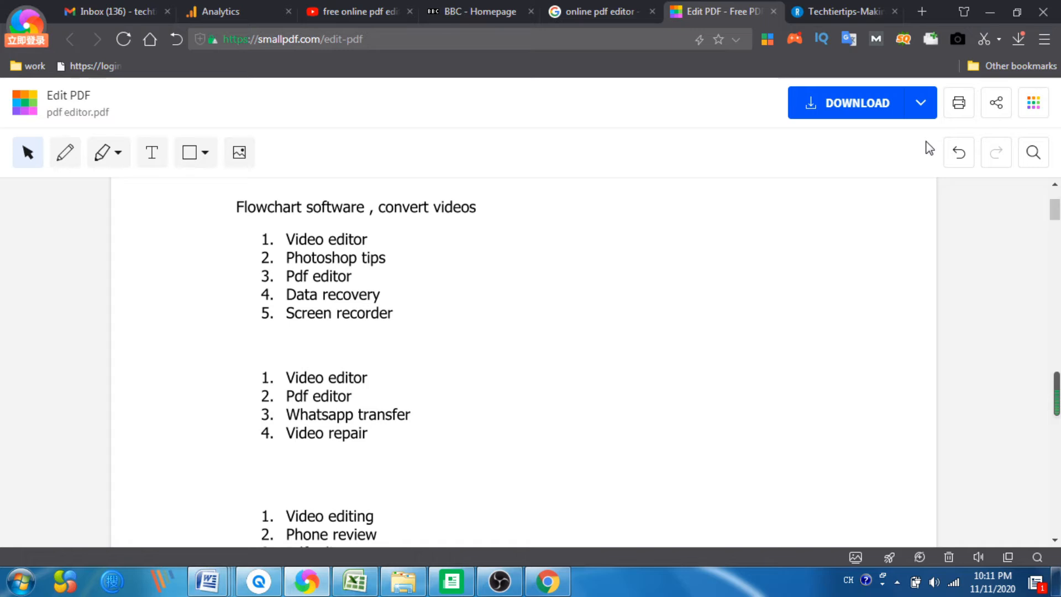
Step: Open the document in the Sign tool from the tools menu
{"action": "left_click", "coordinate": [1033, 102]}
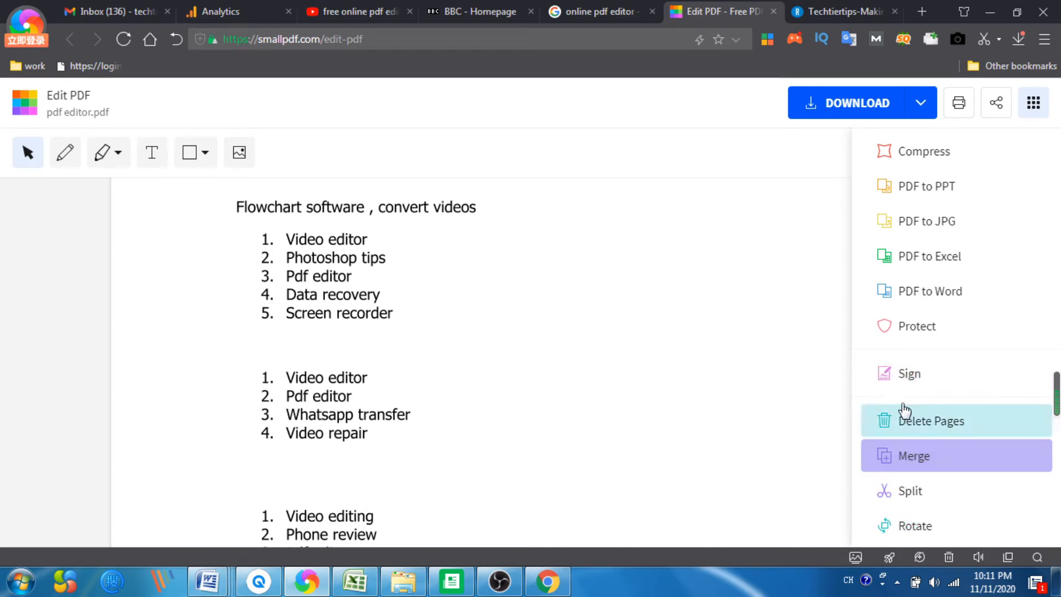
{"action": "left_click", "coordinate": [919, 376]}
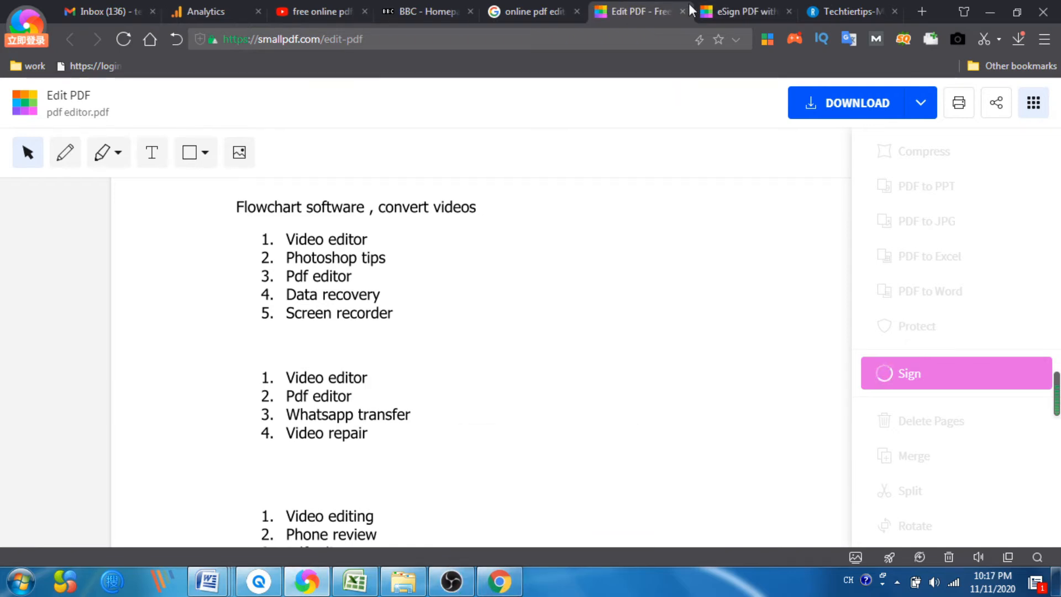
{"action": "left_click", "coordinate": [694, 11]}
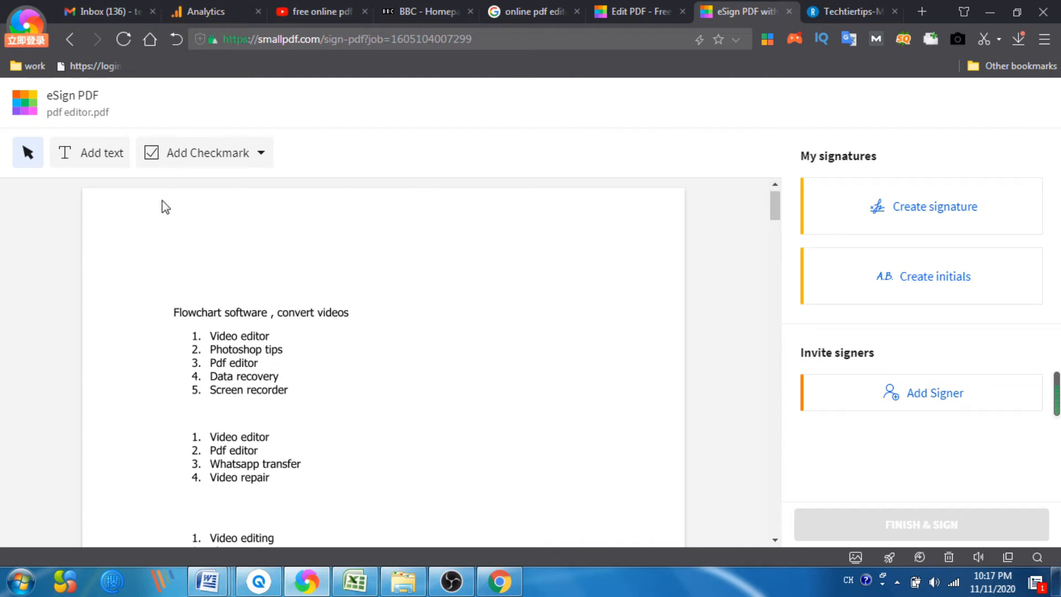
Step: Open the signature creator and browse its Draw, Type and Upload options
{"action": "left_click", "coordinate": [913, 219]}
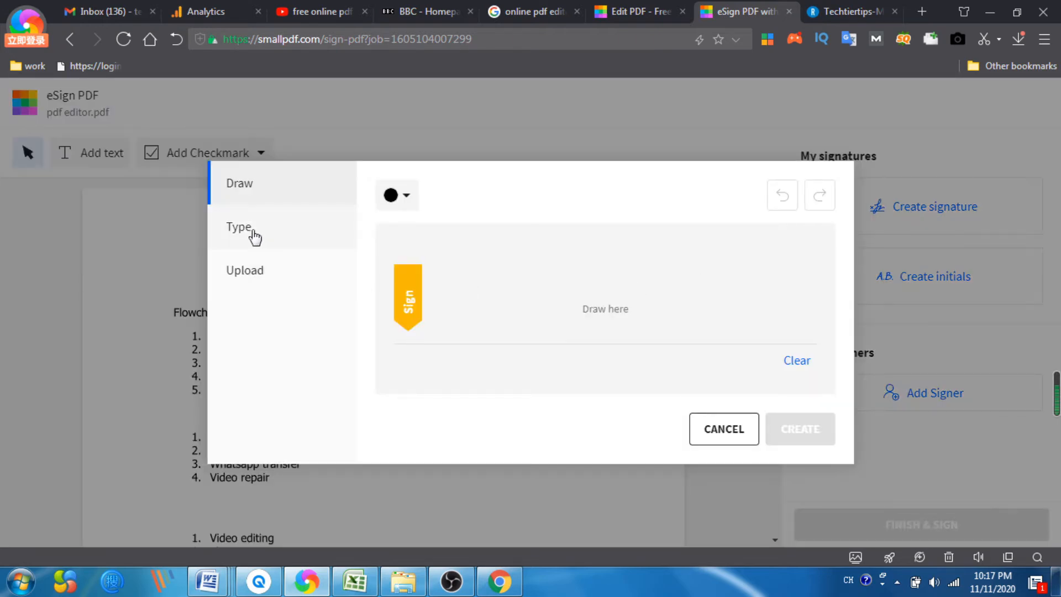
{"action": "left_click", "coordinate": [247, 237]}
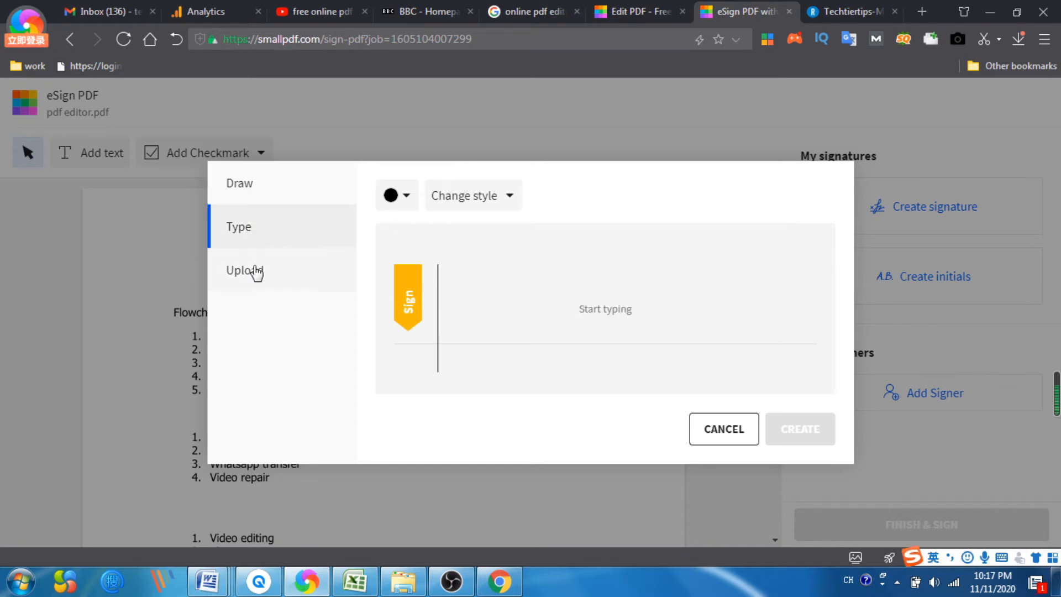
{"action": "left_click", "coordinate": [255, 283]}
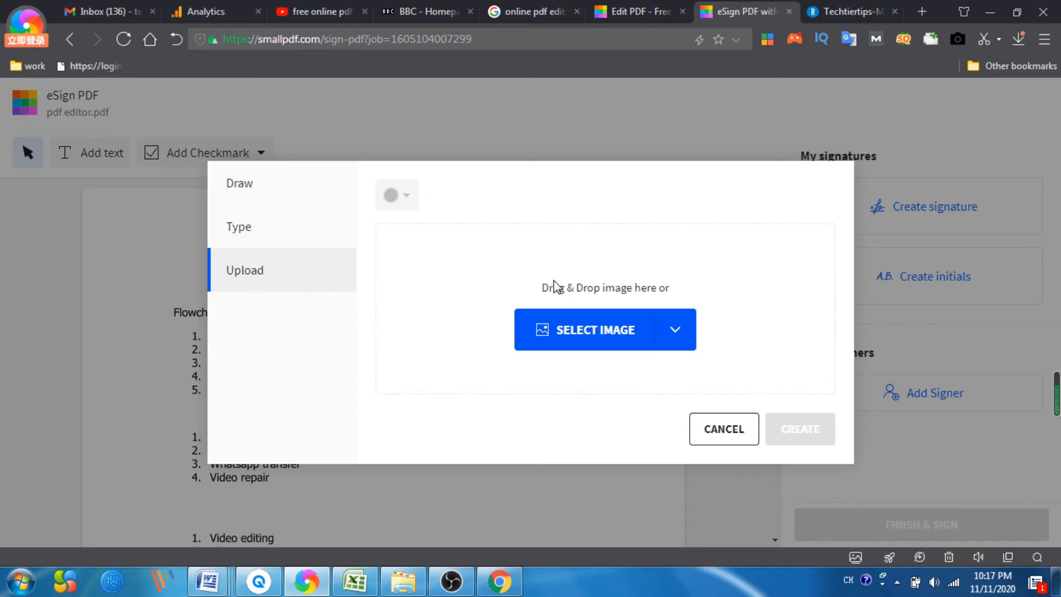
{"action": "left_click", "coordinate": [287, 229]}
{"action": "left_click", "coordinate": [279, 185]}
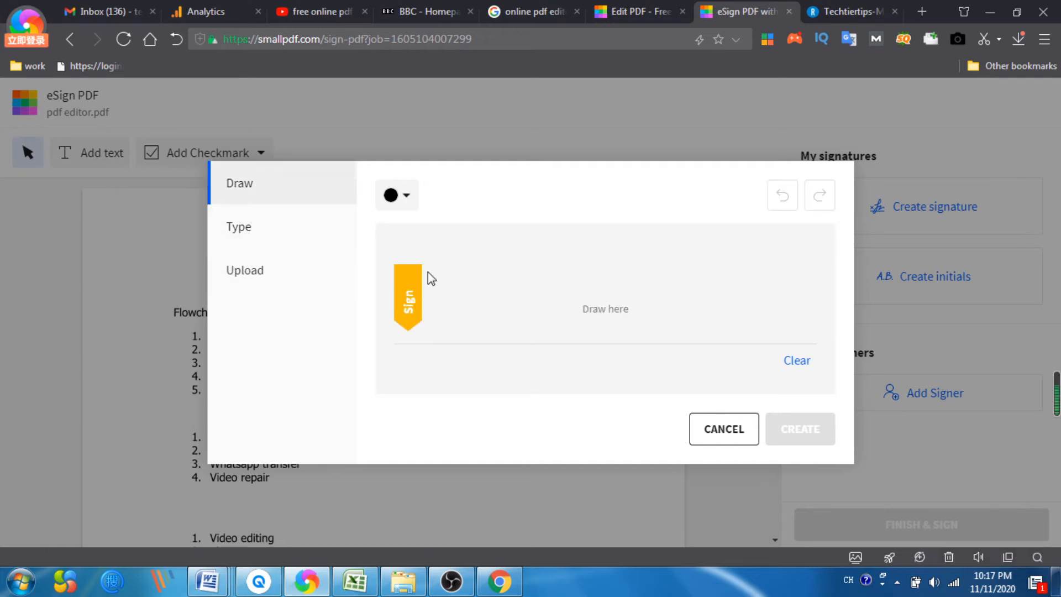
Step: Draw a handwritten signature and create it
{"action": "mouse_move", "coordinate": [428, 257]}
{"action": "left_mouse_down"}
{"action": "mouse_move", "coordinate": [456, 322]}
{"action": "mouse_move", "coordinate": [482, 265]}
{"action": "mouse_move", "coordinate": [494, 260]}
{"action": "mouse_move", "coordinate": [499, 291]}
{"action": "mouse_move", "coordinate": [520, 291]}
{"action": "left_mouse_up"}
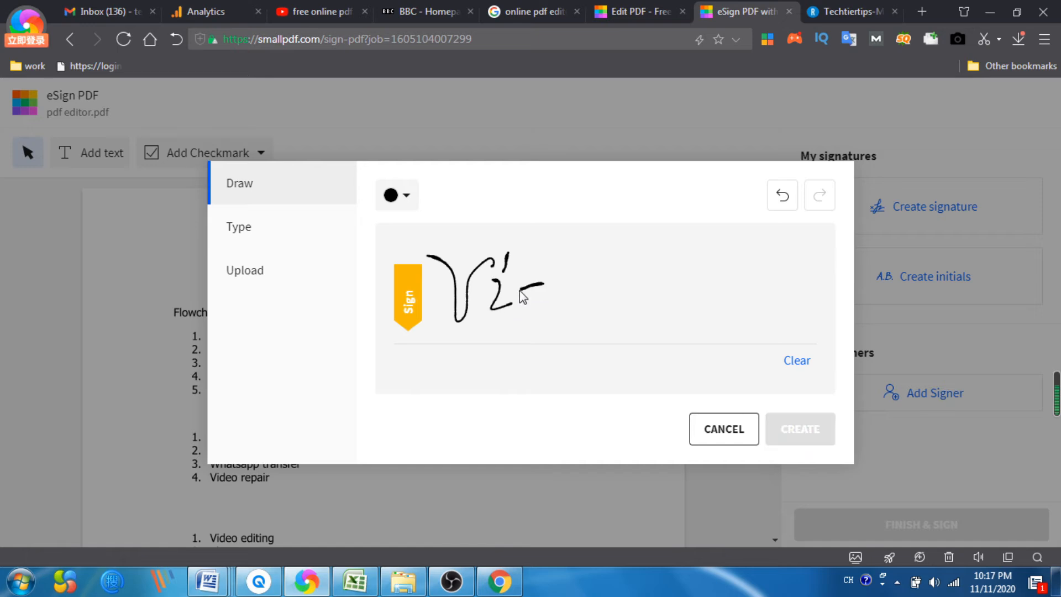
{"action": "mouse_move", "coordinate": [557, 259]}
{"action": "left_mouse_down"}
{"action": "mouse_move", "coordinate": [558, 316]}
{"action": "mouse_move", "coordinate": [593, 308]}
{"action": "left_mouse_up"}
{"action": "mouse_move", "coordinate": [644, 281]}
{"action": "left_mouse_down"}
{"action": "mouse_move", "coordinate": [621, 331]}
{"action": "mouse_move", "coordinate": [640, 240]}
{"action": "mouse_move", "coordinate": [663, 314]}
{"action": "left_mouse_up"}
{"action": "mouse_move", "coordinate": [676, 293]}
{"action": "left_mouse_down"}
{"action": "mouse_move", "coordinate": [655, 302]}
{"action": "mouse_move", "coordinate": [689, 315]}
{"action": "mouse_move", "coordinate": [706, 266]}
{"action": "left_mouse_up"}
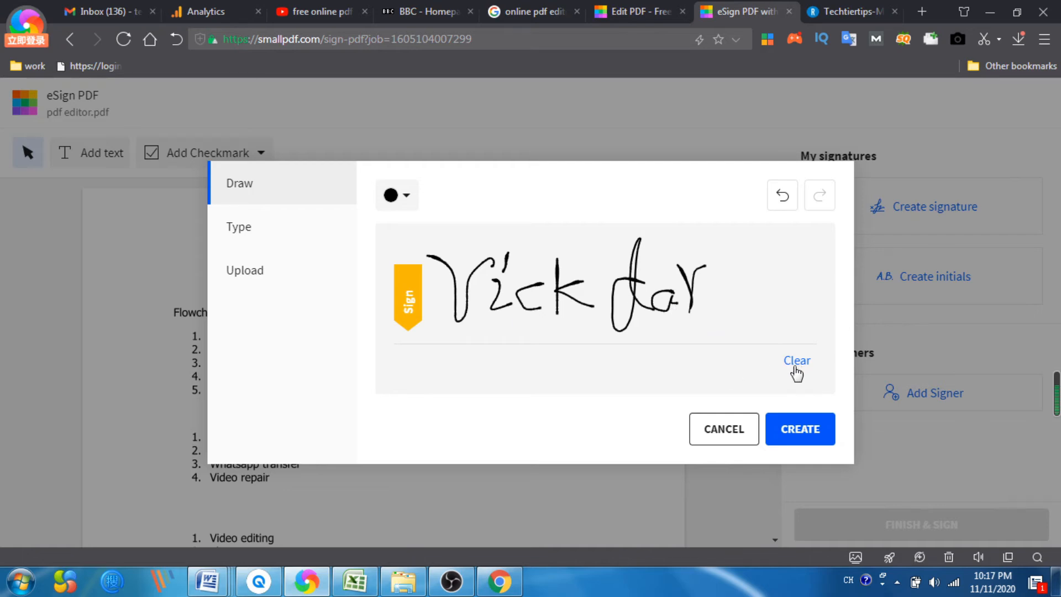
{"action": "left_click", "coordinate": [801, 429]}
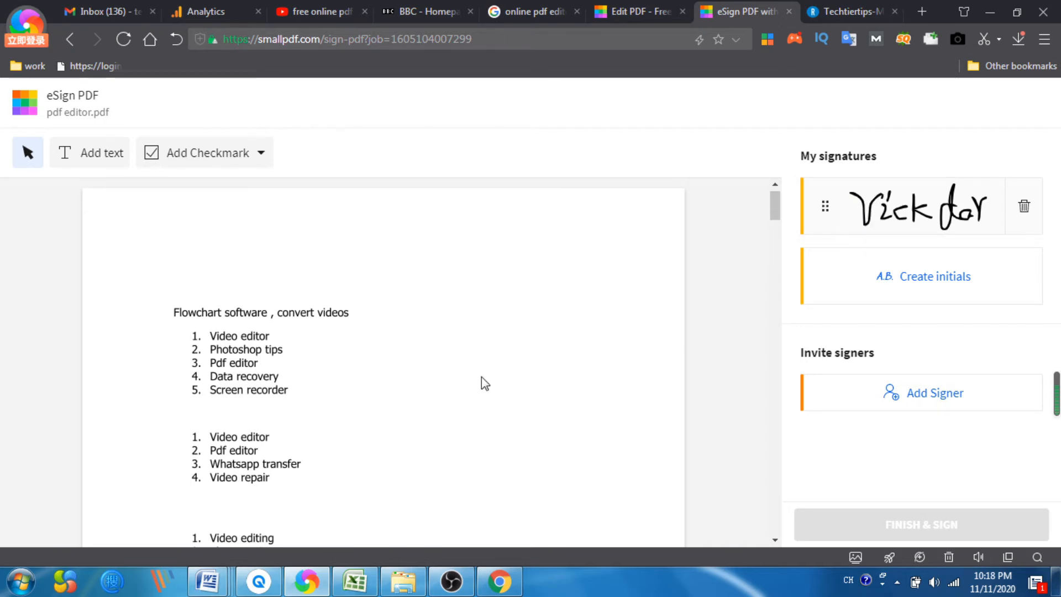
Step: Place the signature on page 5 below the final paragraph
{"action": "scroll", "coordinate": [479, 381], "scroll_direction": "down", "scroll_amount": 15}
{"action": "scroll", "coordinate": [479, 382], "scroll_direction": "down", "scroll_amount": 20}
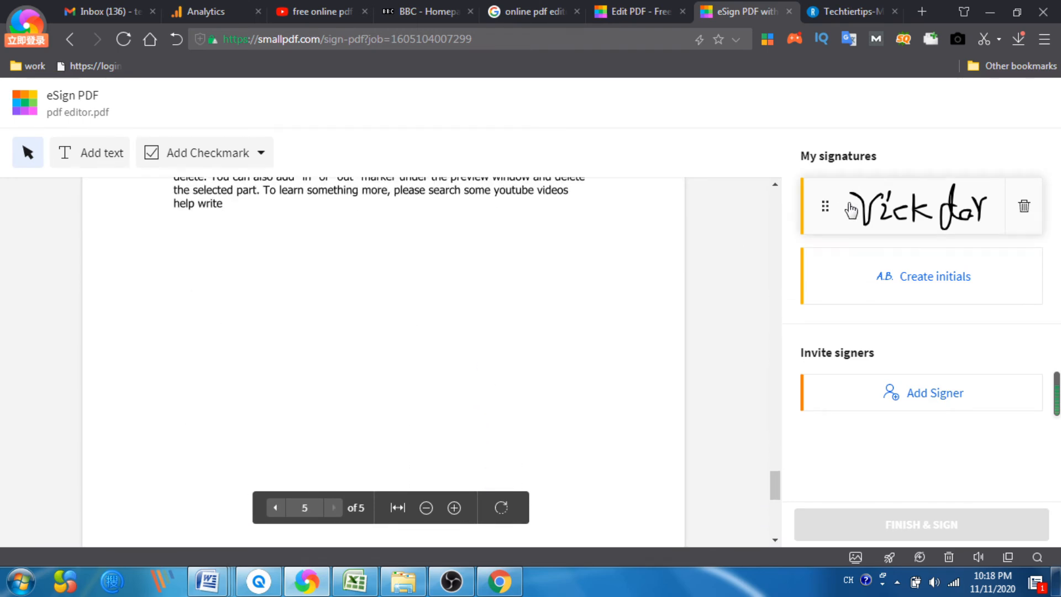
{"action": "mouse_move", "coordinate": [917, 207]}
{"action": "left_mouse_down"}
{"action": "mouse_move", "coordinate": [821, 209]}
{"action": "mouse_move", "coordinate": [242, 279]}
{"action": "left_mouse_up"}
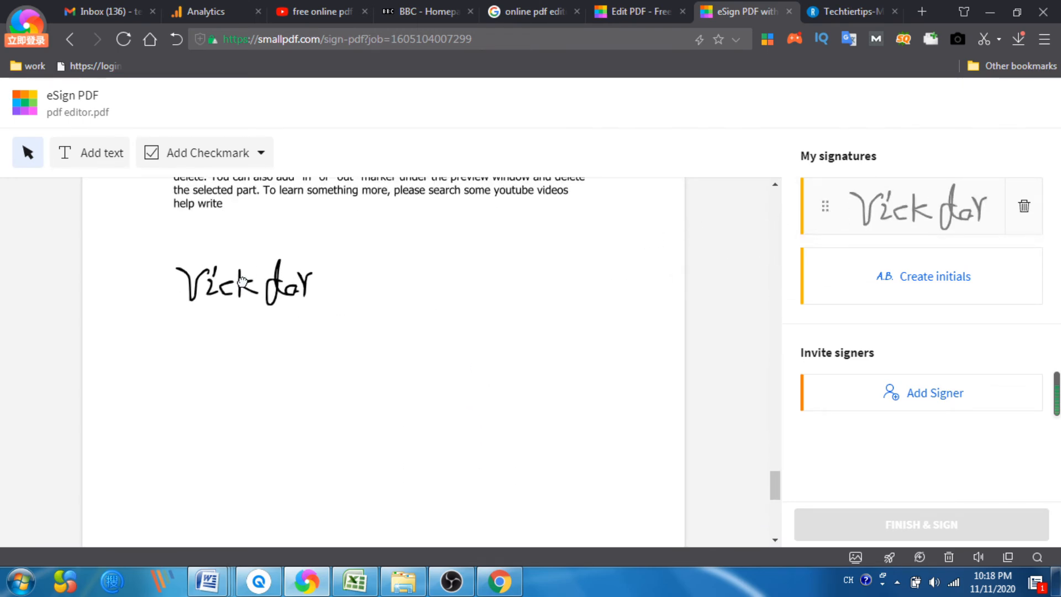
{"action": "left_click", "coordinate": [403, 282]}
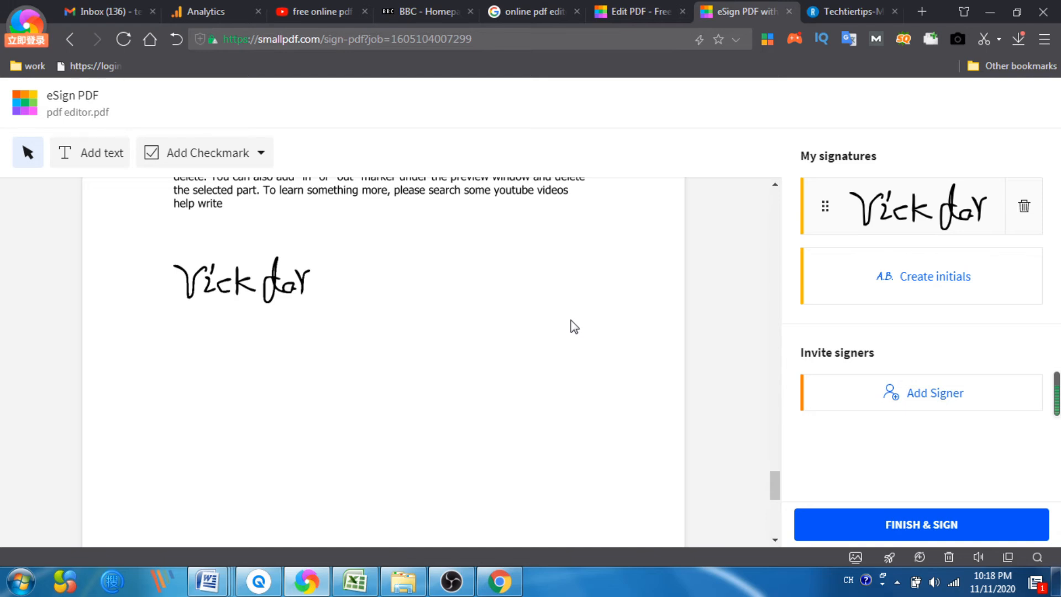
Step: Finish signing the document and dismiss the free-tasks popup
{"action": "left_click", "coordinate": [893, 531]}
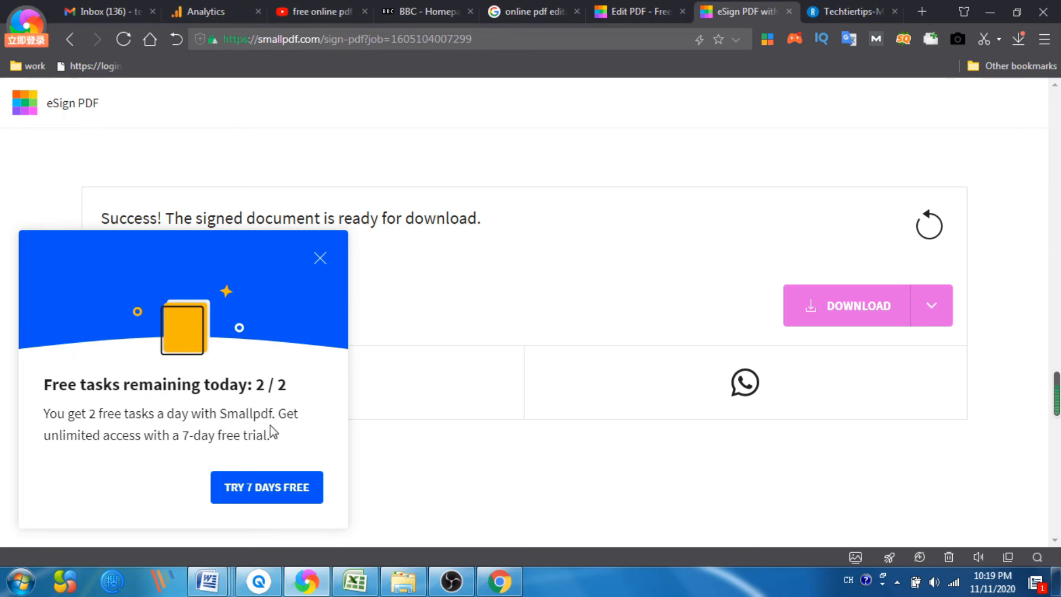
{"action": "left_click", "coordinate": [320, 257]}
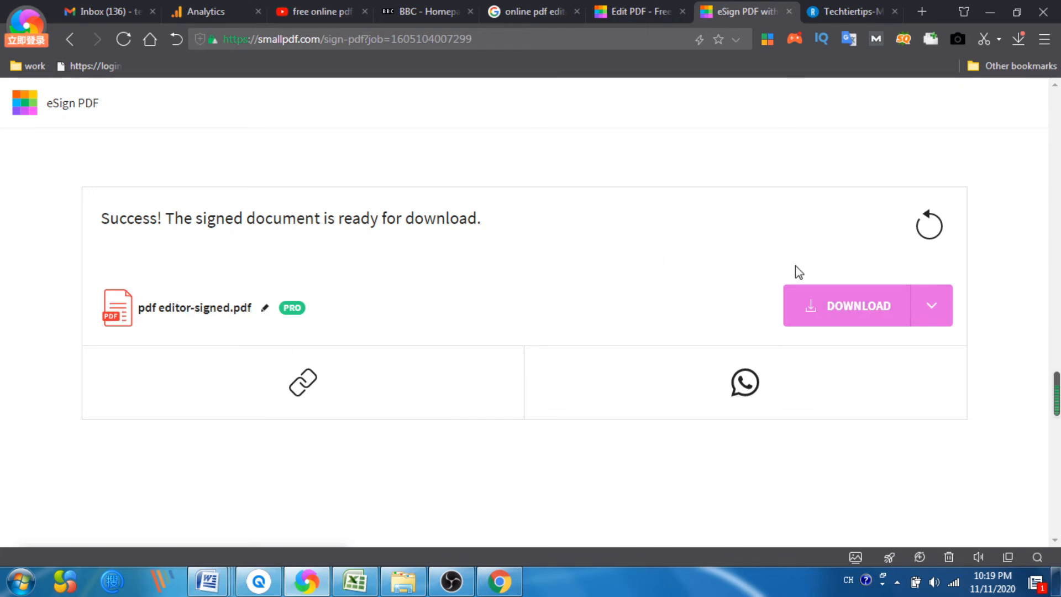
{"action": "left_click", "coordinate": [949, 303]}
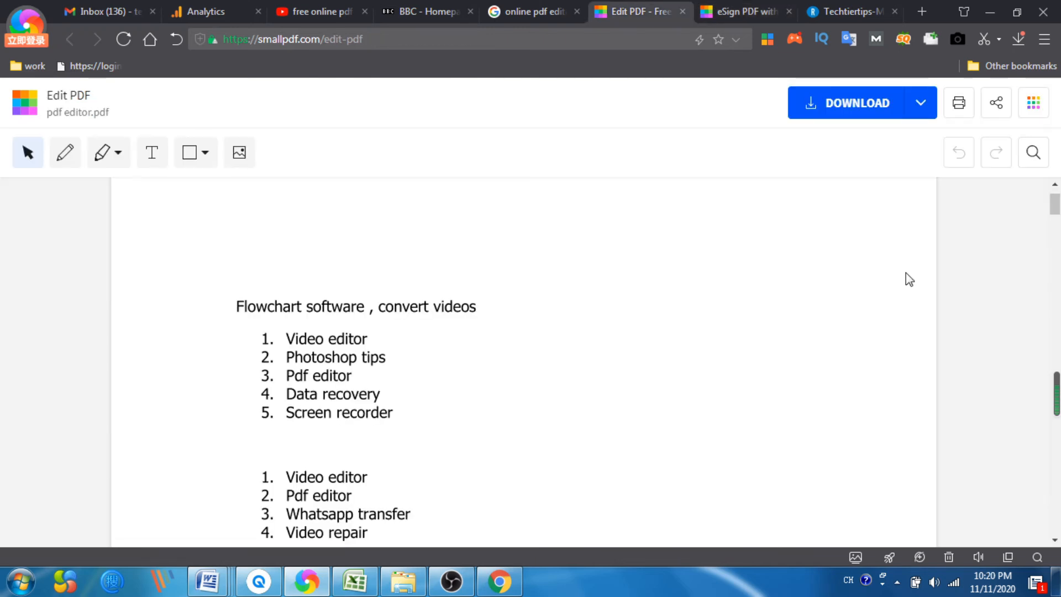
Step: Convert the PDF to a Word file with the PDF to Word tool
{"action": "left_click", "coordinate": [1032, 105]}
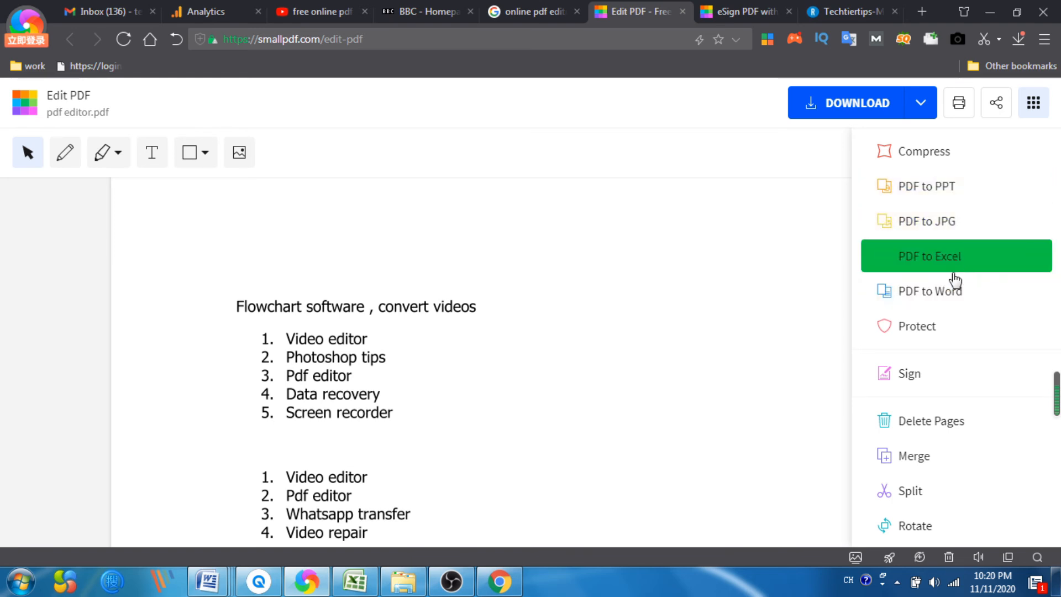
{"action": "left_click", "coordinate": [944, 294]}
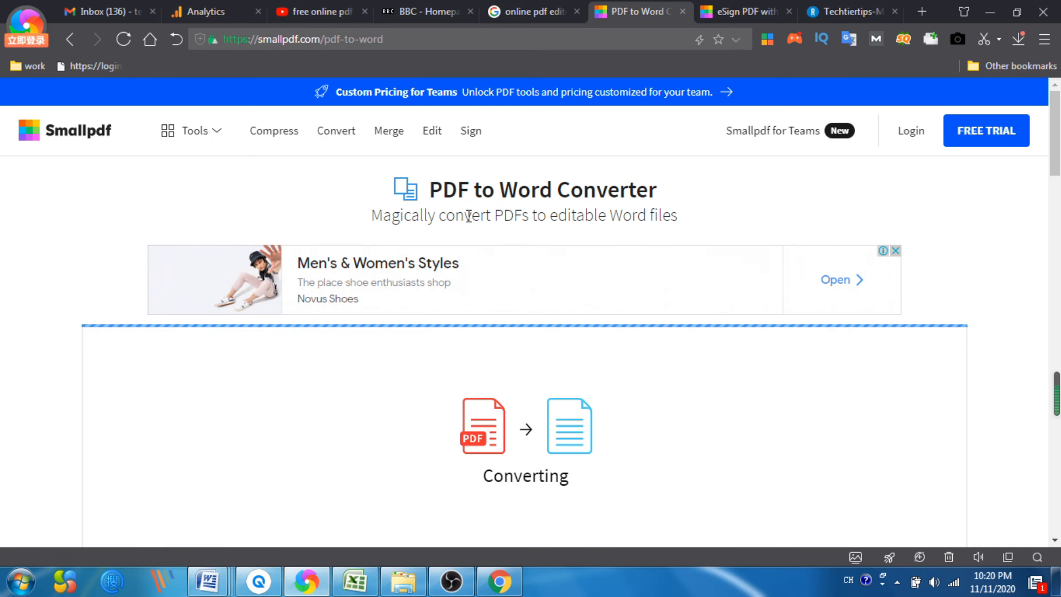
{"action": "scroll", "coordinate": [480, 236], "scroll_direction": "up", "scroll_amount": 3}
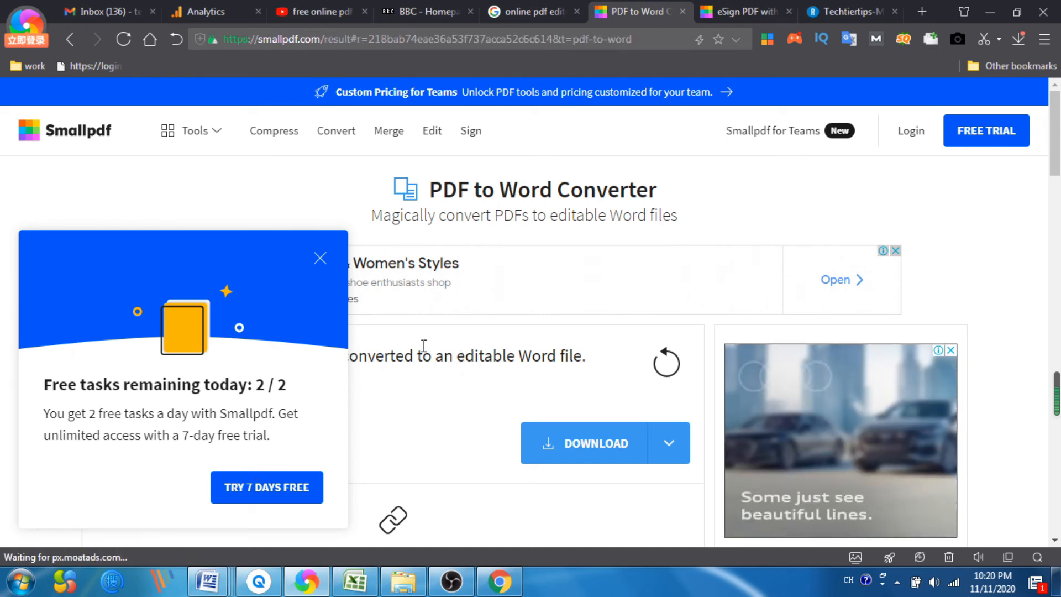
{"action": "left_click", "coordinate": [325, 263]}
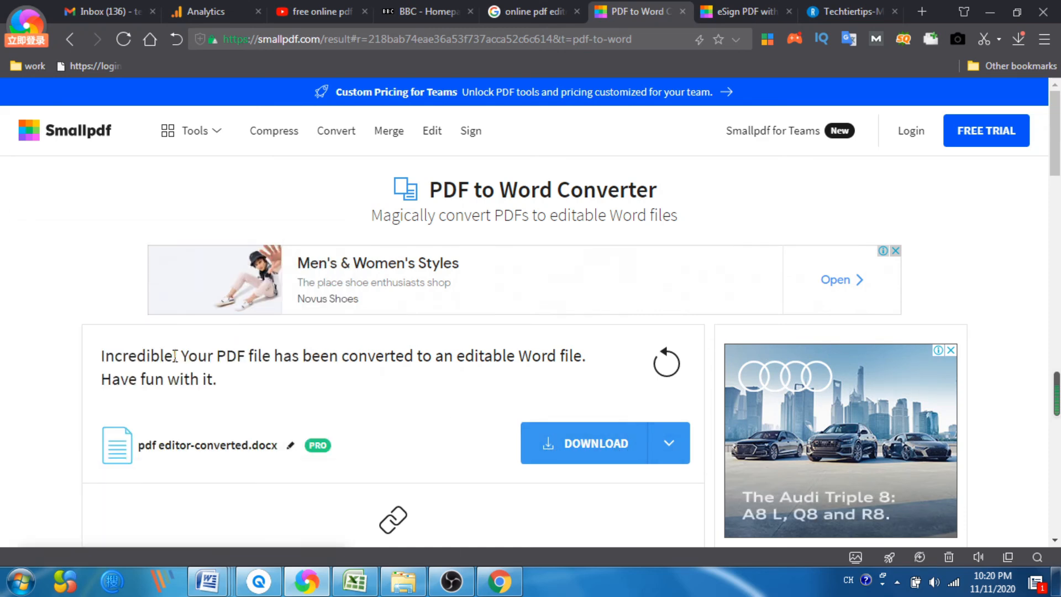
{"action": "scroll", "coordinate": [182, 356], "scroll_direction": "down", "scroll_amount": 1}
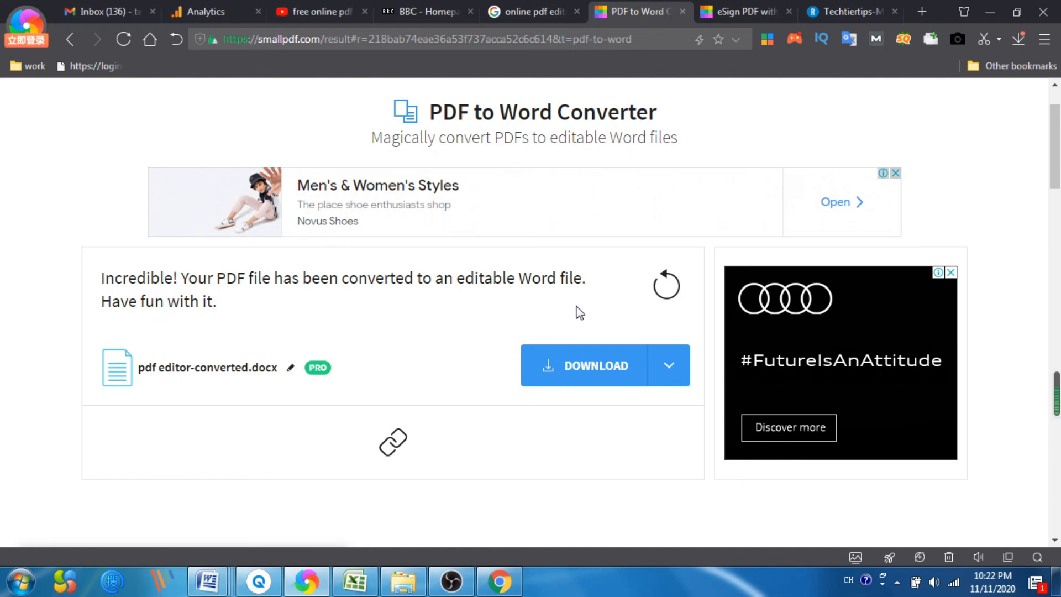
Step: Return to the Edit PDF page and open the tools menu
{"action": "left_click", "coordinate": [722, 9]}
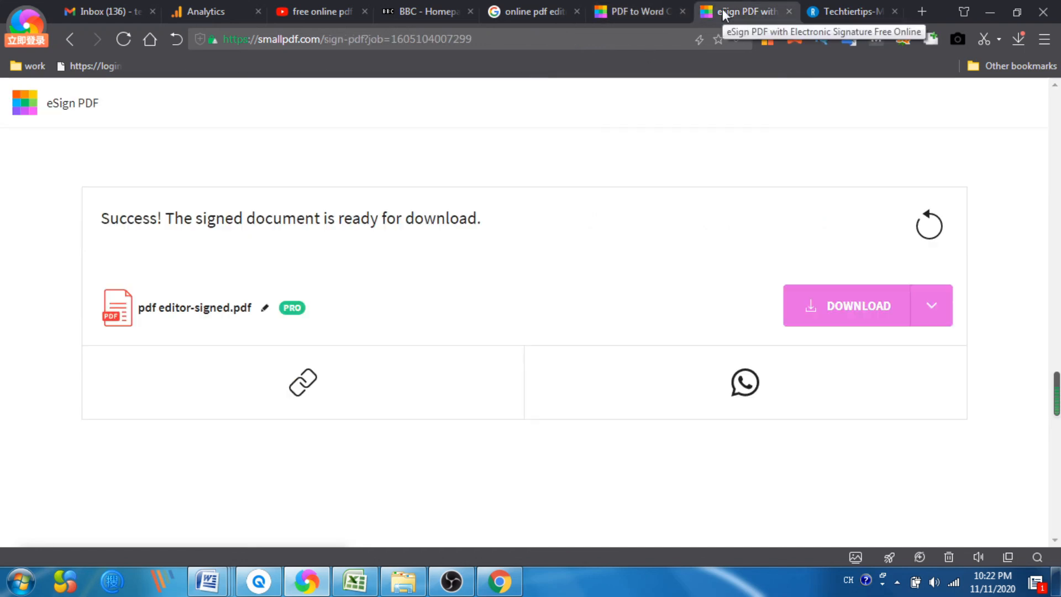
{"action": "key", "text": "alt+Left"}
{"action": "left_click", "coordinate": [1037, 108]}
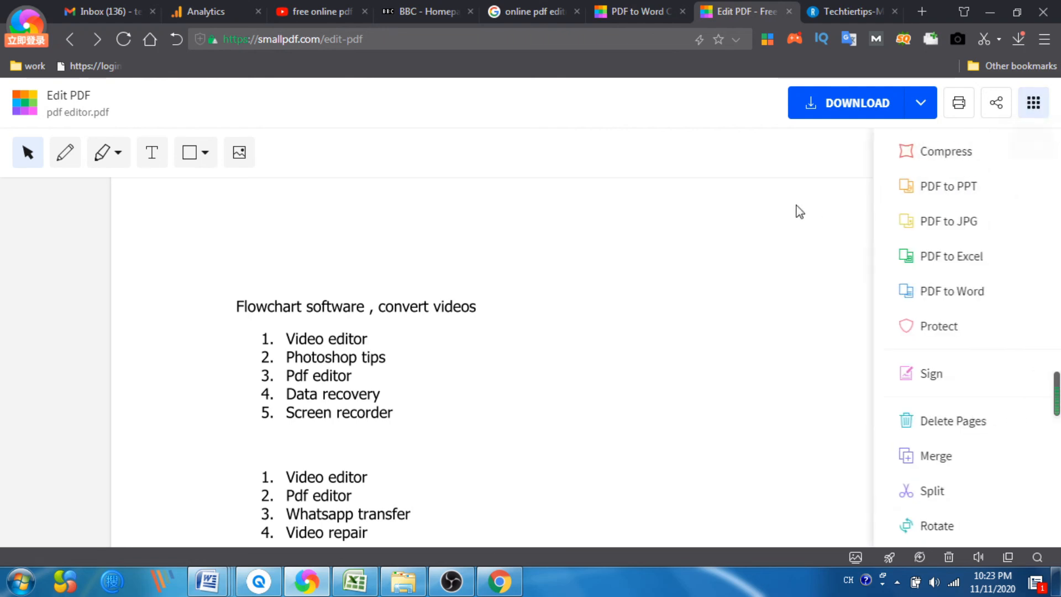